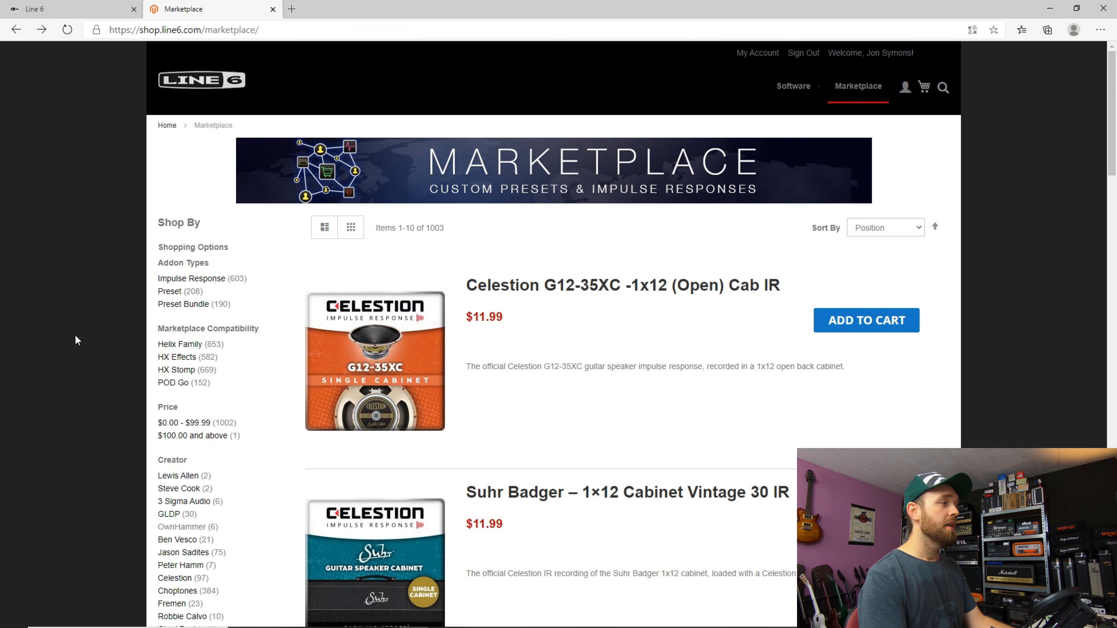
# Filter the marketplace by the creator OwnHammer and open the OwnHammer Workhorse V30 product page
pyautogui.scroll(-2, 73, 327)
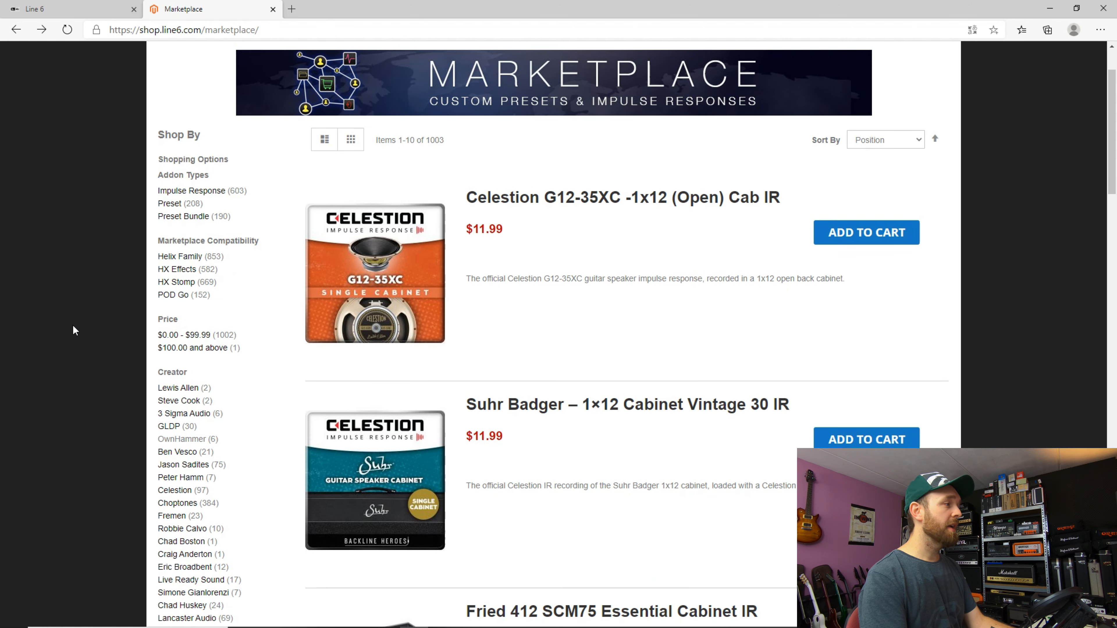
pyautogui.click(202, 439)
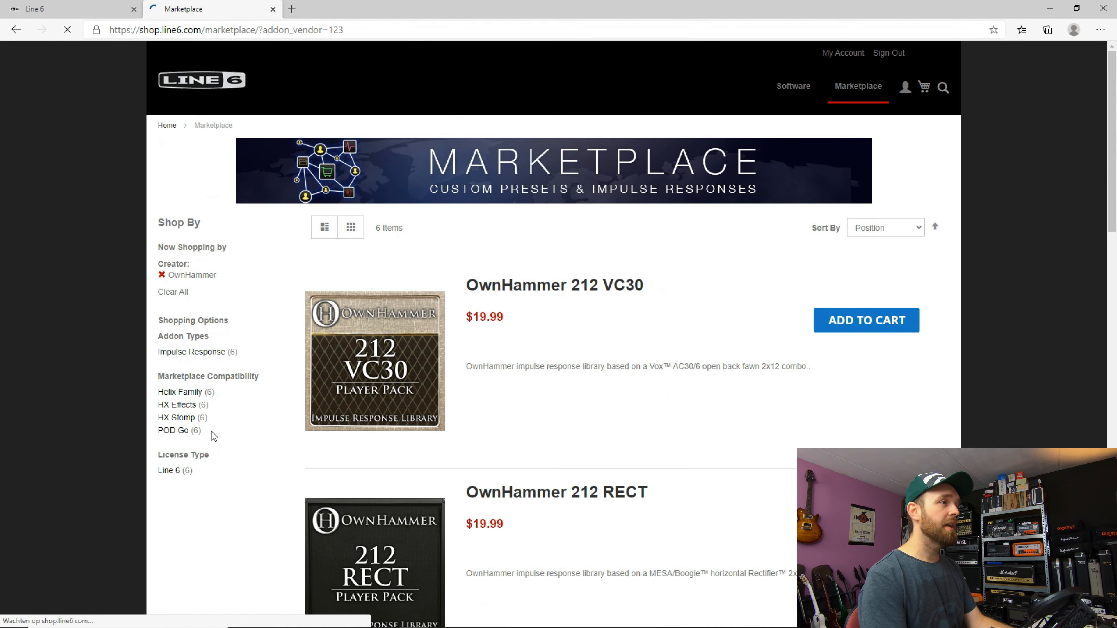
pyautogui.scroll(-20, 732, 288)
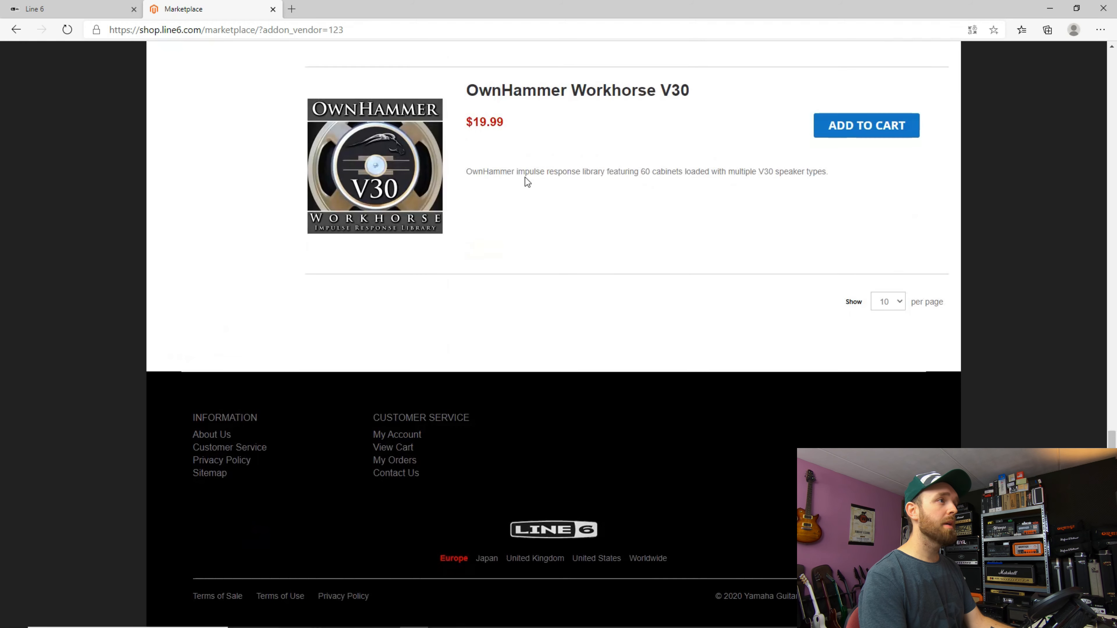
pyautogui.click(575, 95)
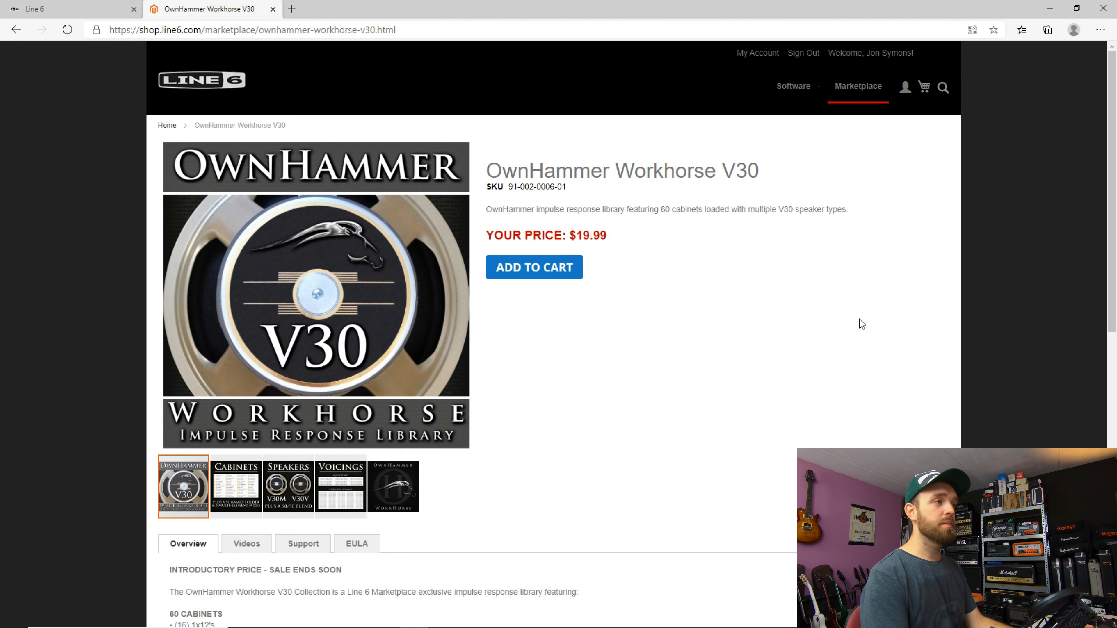
# Examine the product overview and the Cabinets, Speakers and Voicings images of OwnHammer Workhorse V30
pyautogui.scroll(-8, 730, 318)
pyautogui.scroll(4, 729, 319)
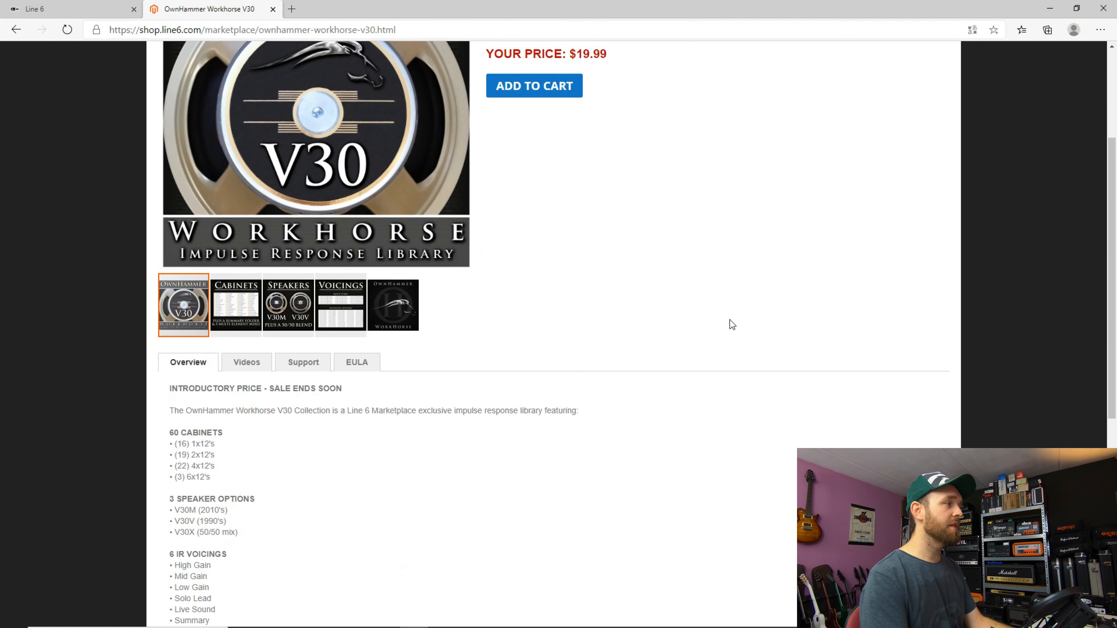
pyautogui.click(214, 323)
pyautogui.scroll(2, 650, 302)
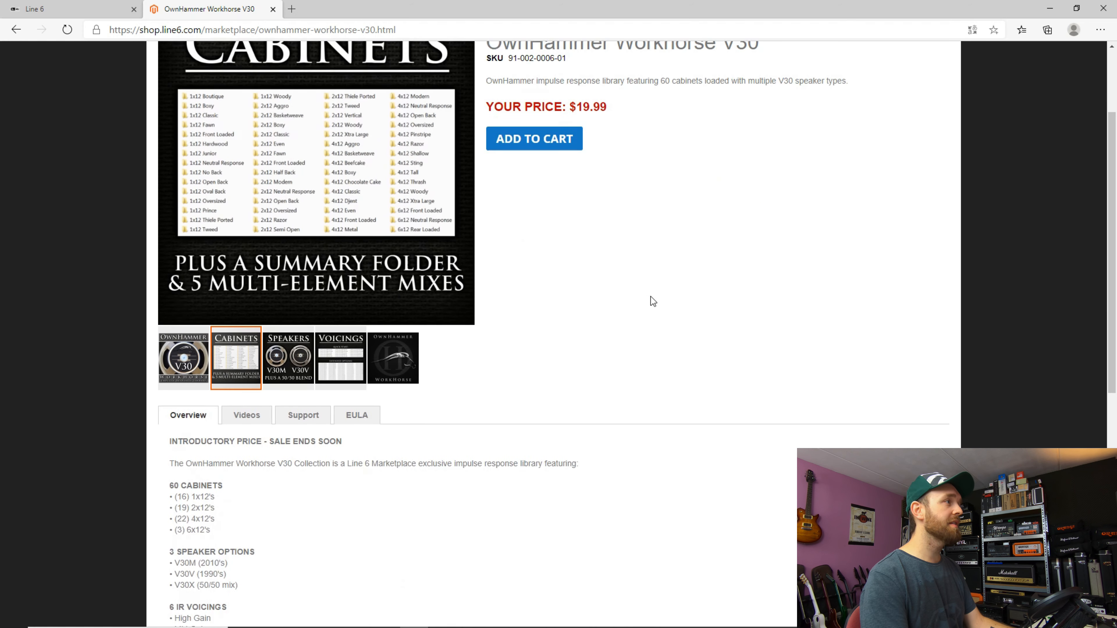
pyautogui.click(295, 403)
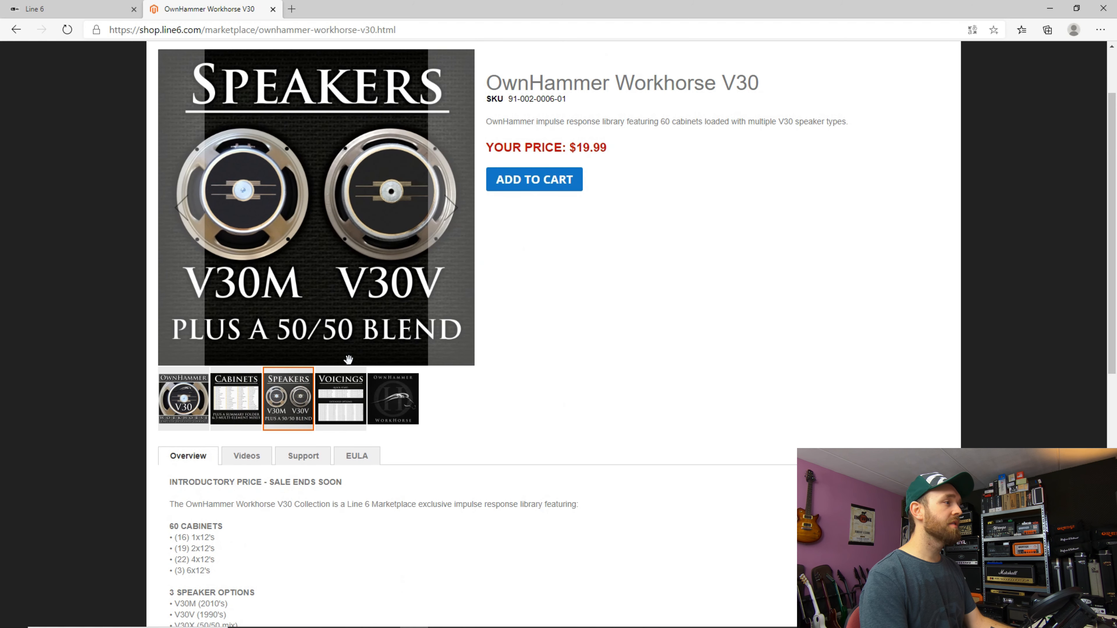
pyautogui.click(342, 400)
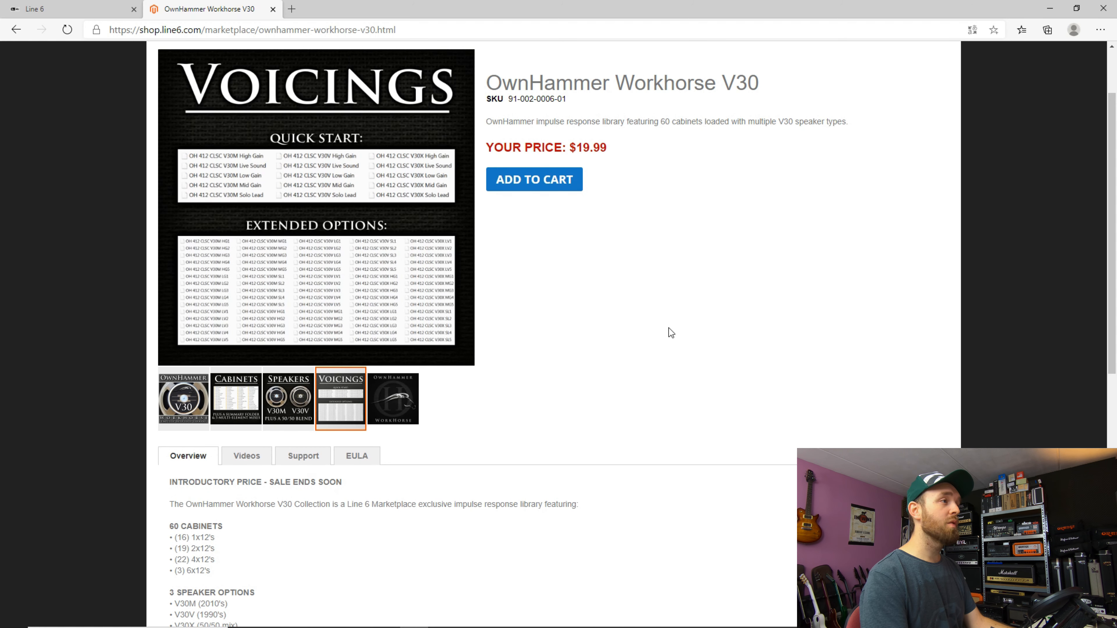
pyautogui.scroll(2, 668, 327)
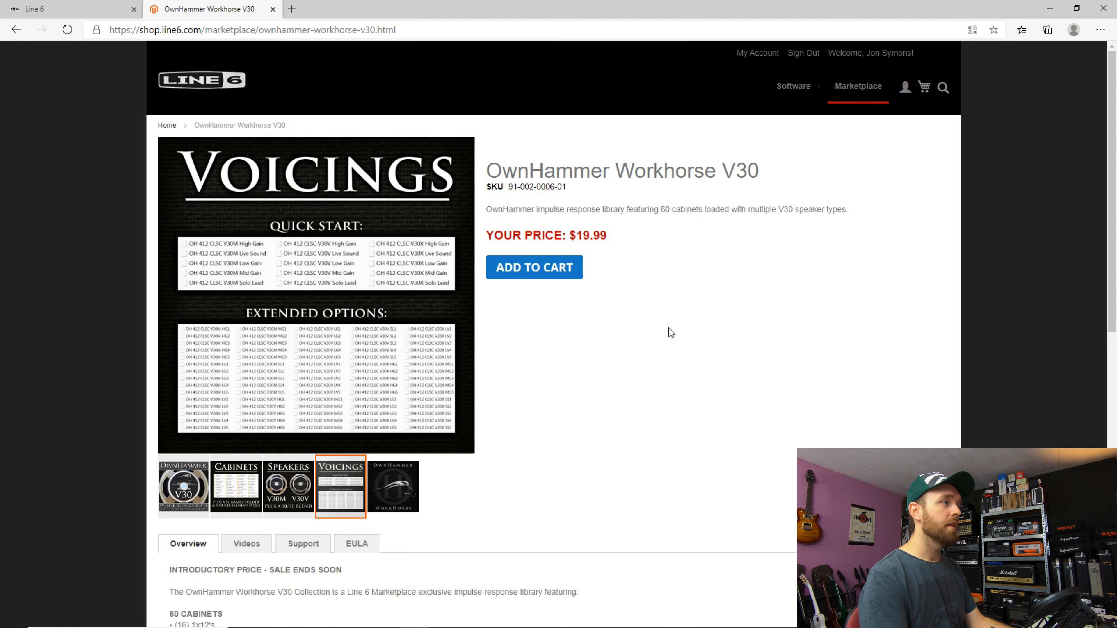
# Add OwnHammer Workhorse V30 to the cart and proceed through checkout, accepting the billing information, to the payment method choice
pyautogui.click(531, 268)
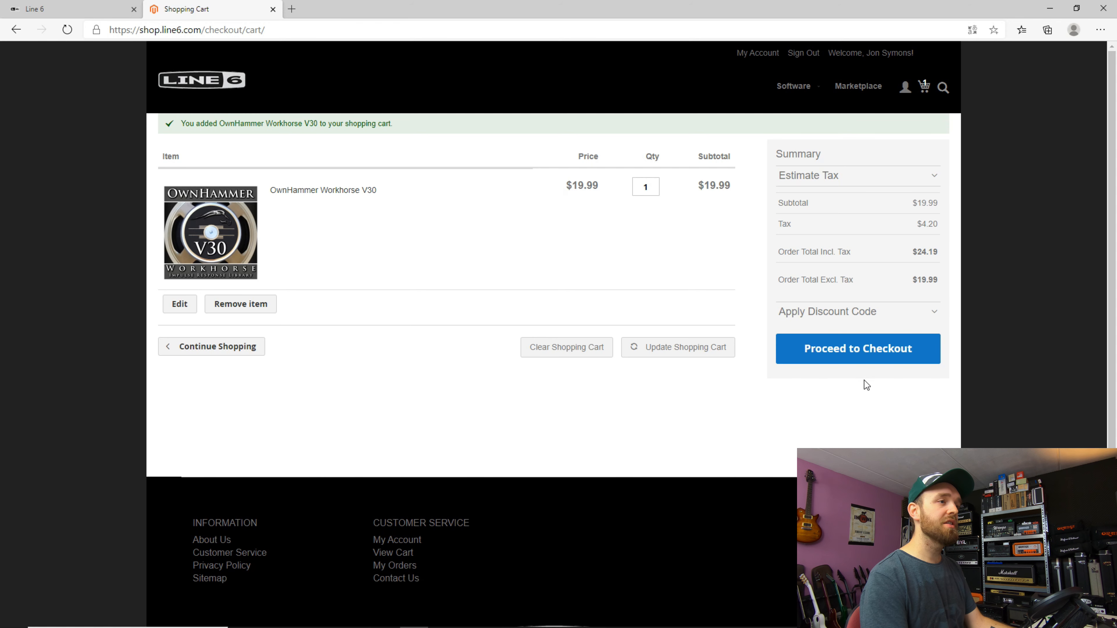
pyautogui.click(855, 355)
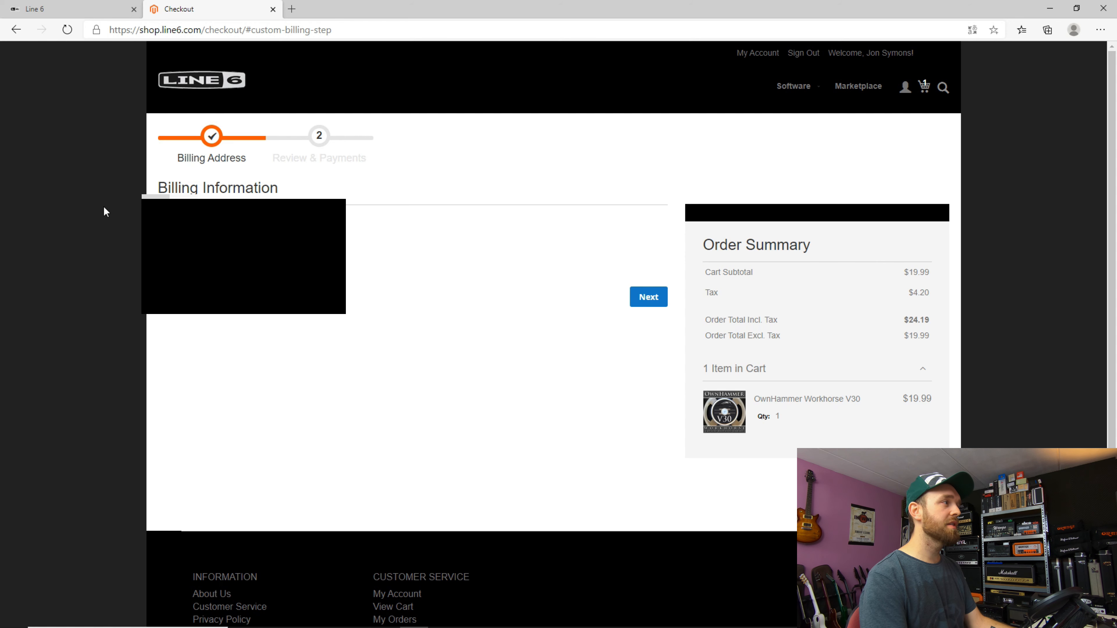
pyautogui.click(663, 308)
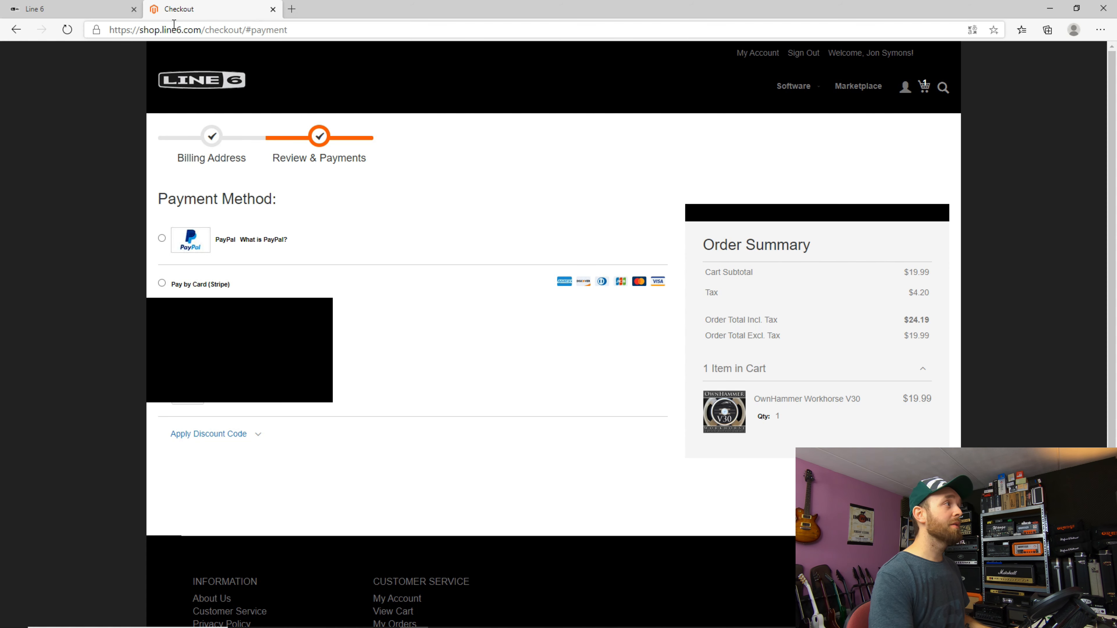
# Download OwnHammer Workhorse V30 from the account's Helix Marketplace purchases and save the ZIP archive to drive F:
pyautogui.click(61, 8)
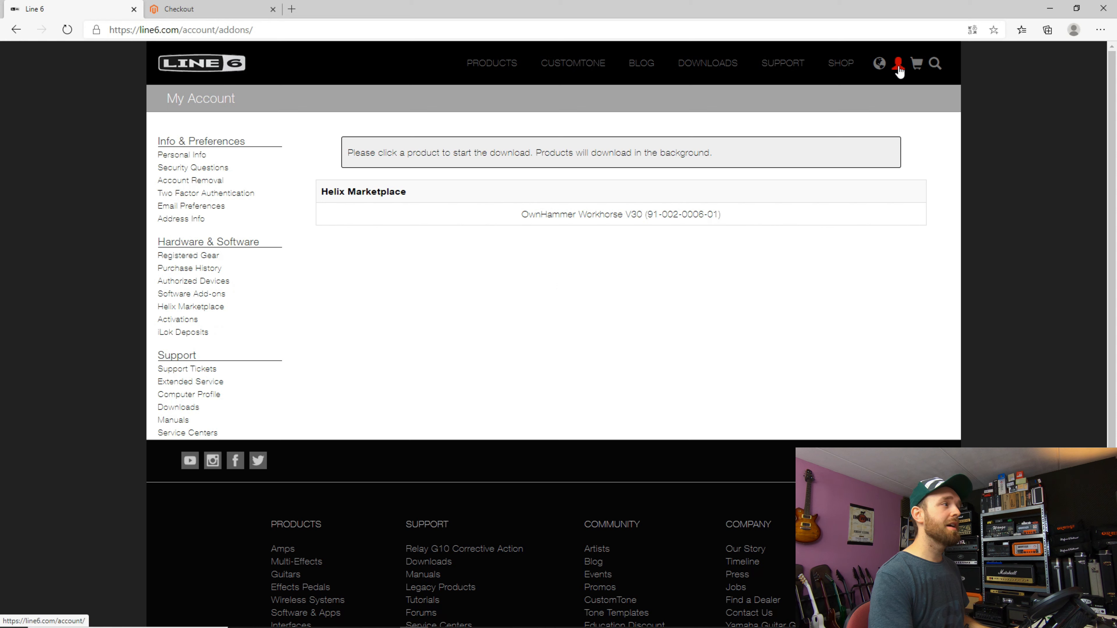
pyautogui.click(205, 310)
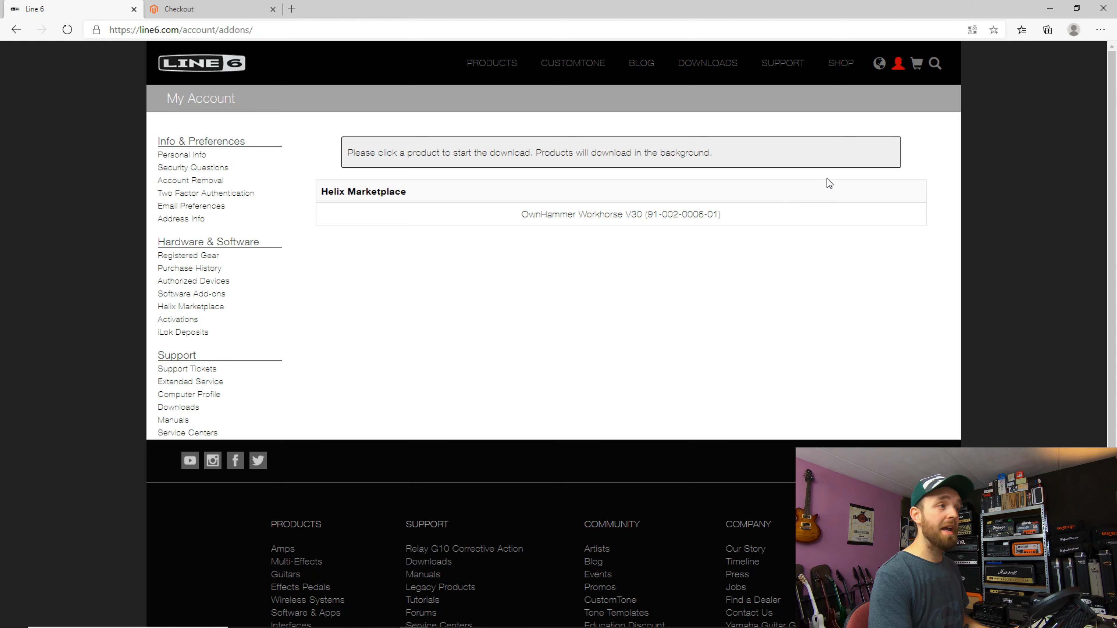
pyautogui.click(642, 216)
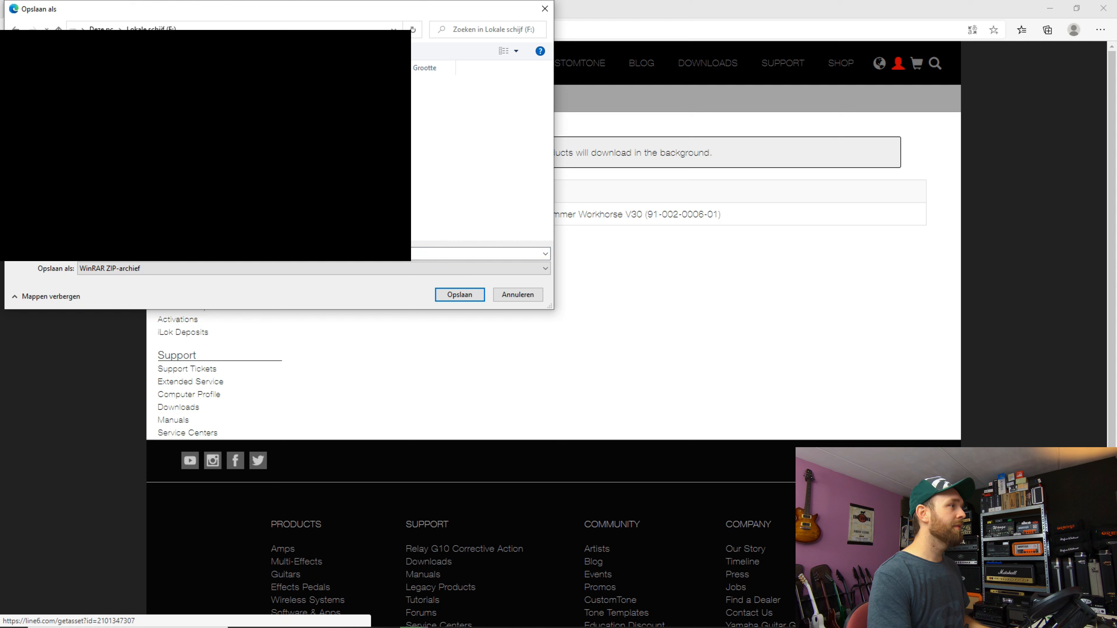
pyautogui.click(460, 294)
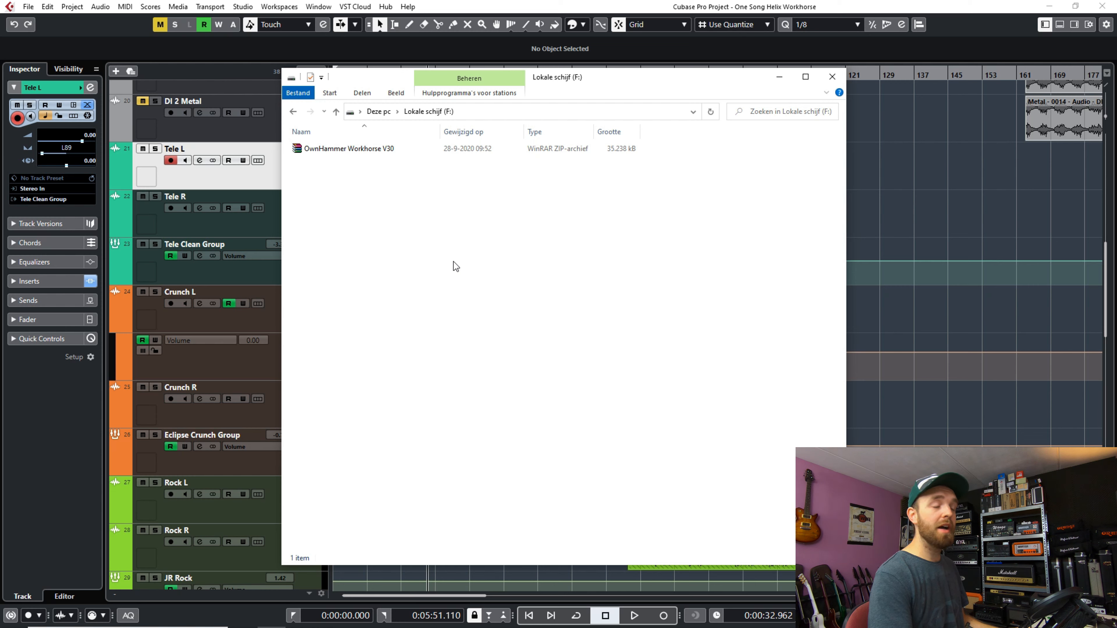
# Extract the OwnHammer Workhorse V30 archive in place on drive F: and open its OwnHammer Workhorse subfolder
pyautogui.rightClick(360, 151)
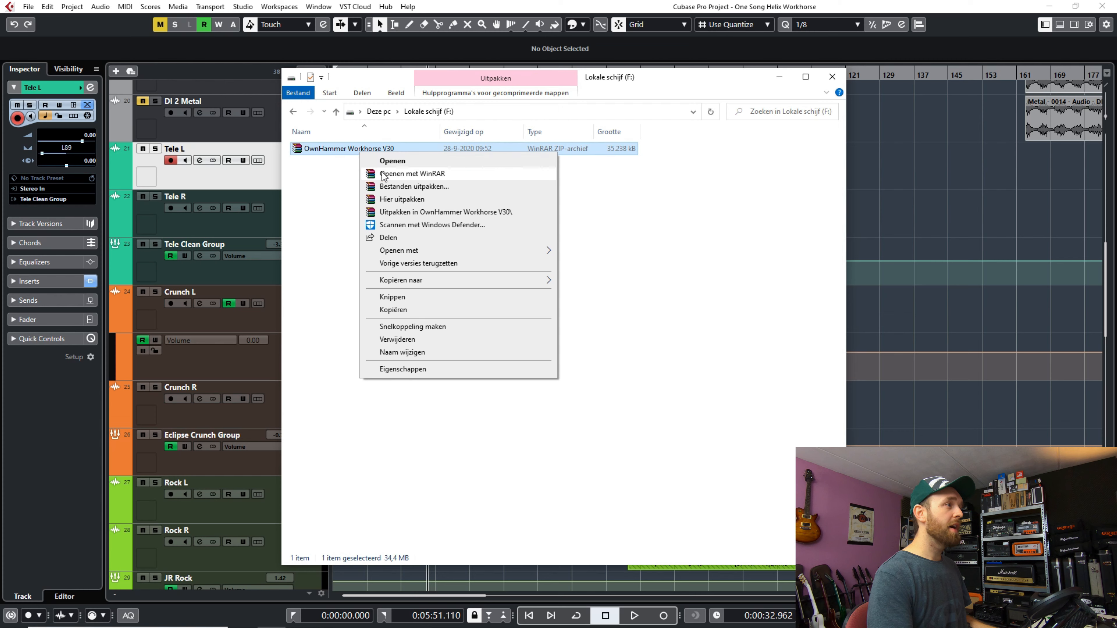
pyautogui.click(407, 199)
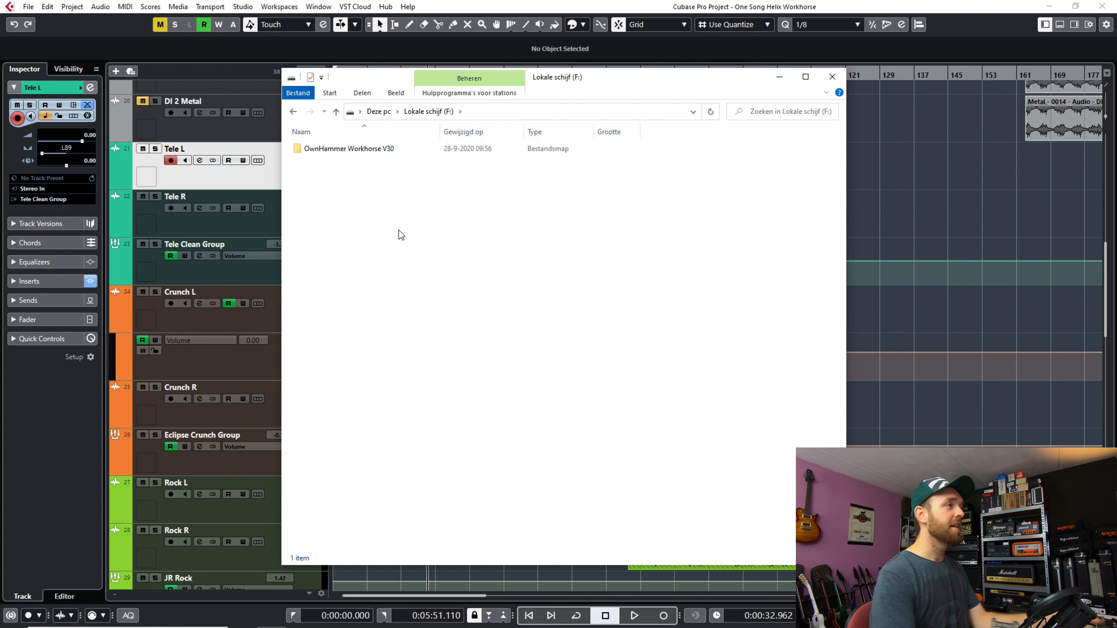
pyautogui.doubleClick(385, 152)
pyautogui.doubleClick(385, 153)
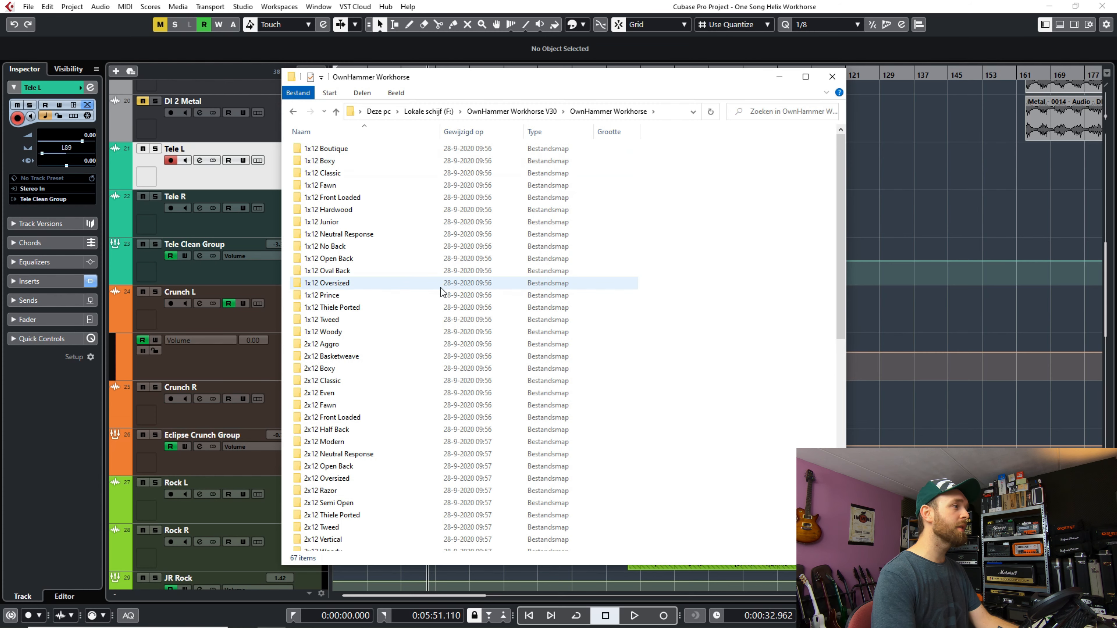
# Look through the cabinet folders, then examine the V30V impulse response files inside the Summary folder
pyautogui.scroll(-2, 587, 317)
pyautogui.scroll(-9, 544, 294)
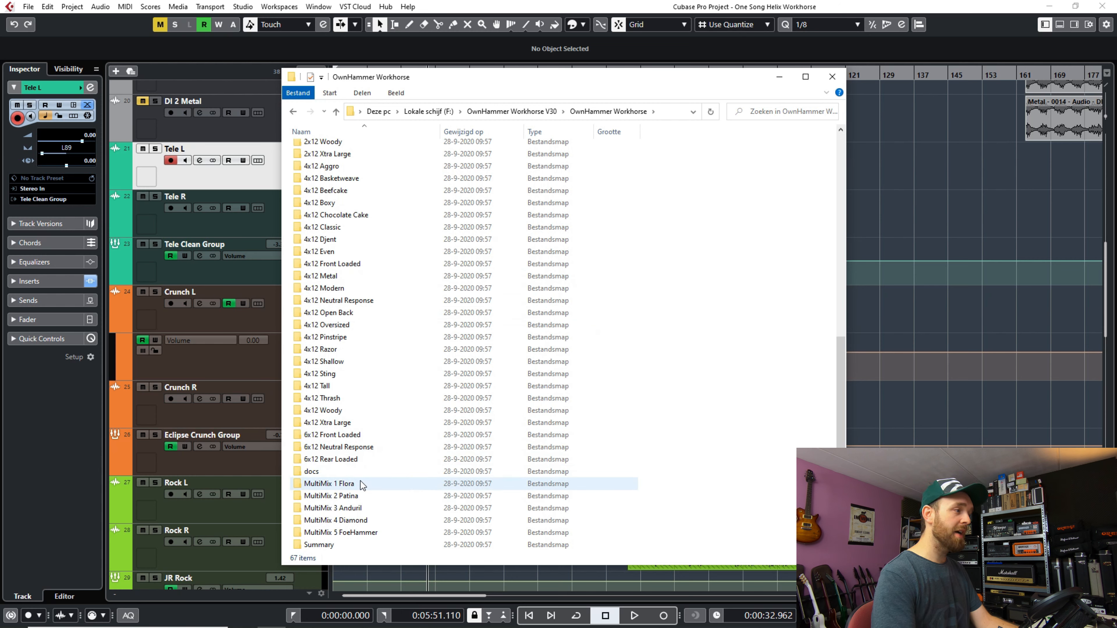
pyautogui.click(356, 550)
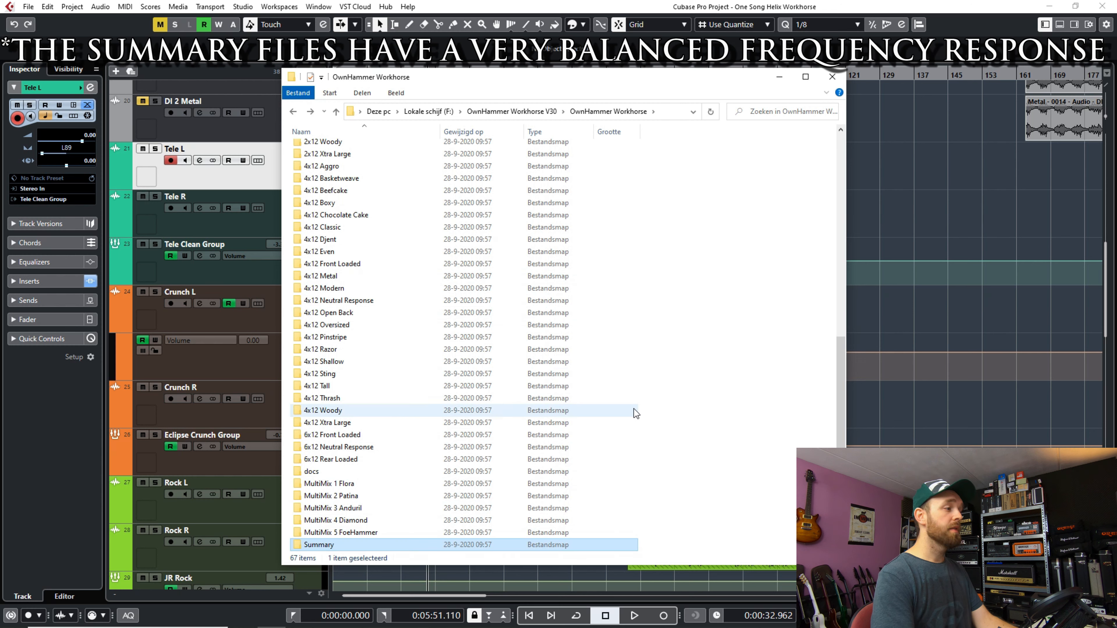
pyautogui.doubleClick(383, 543)
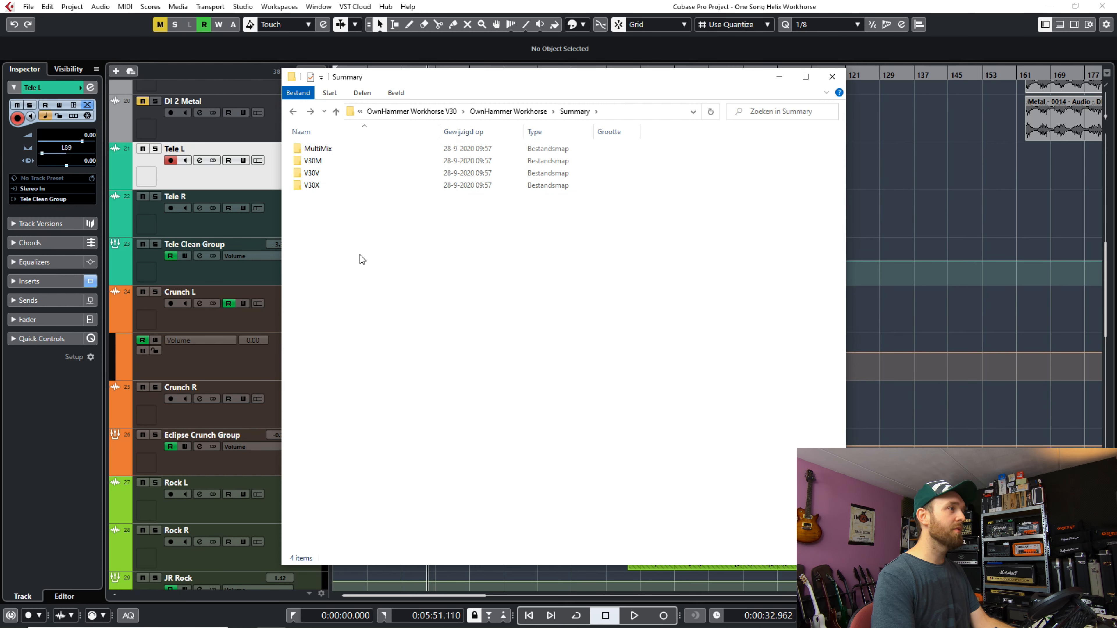
pyautogui.doubleClick(338, 176)
pyautogui.scroll(-2, 447, 218)
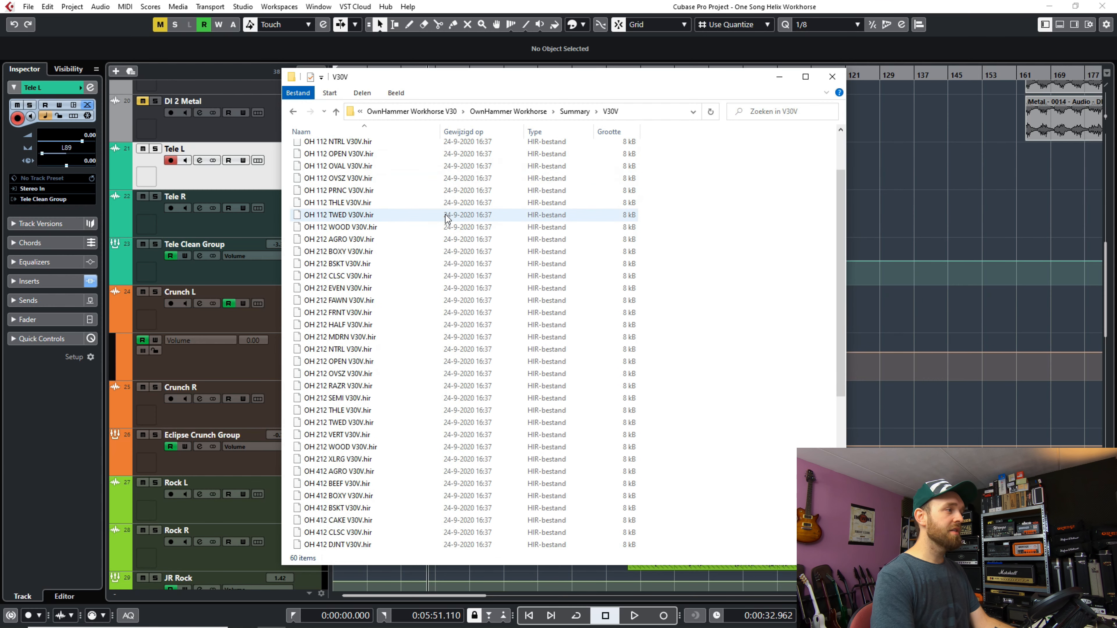
pyautogui.scroll(-6, 447, 217)
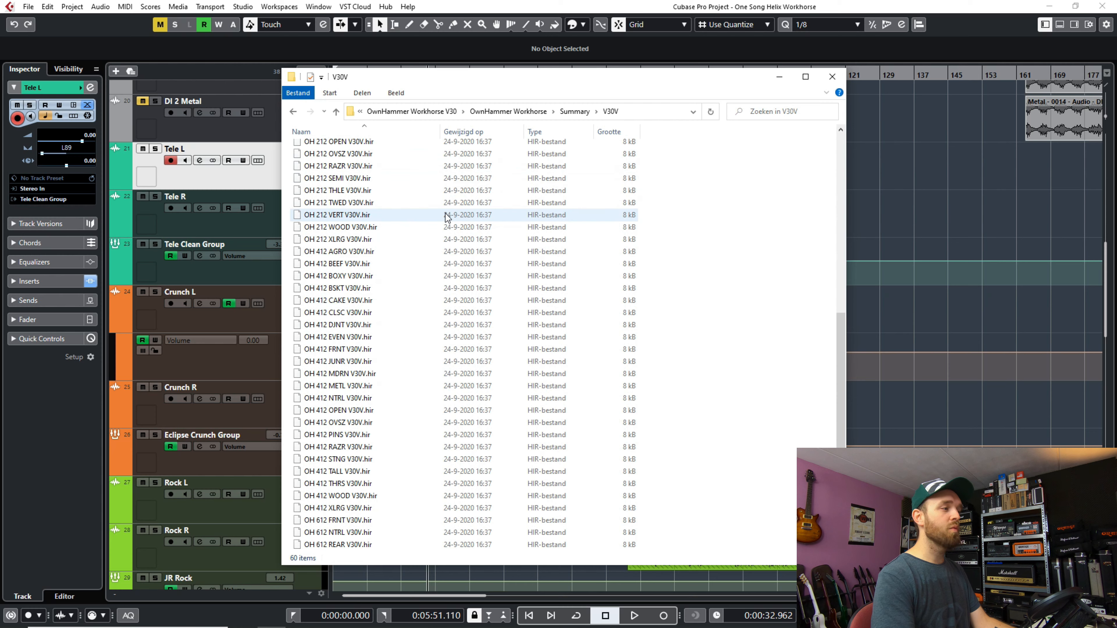
pyautogui.scroll(9, 447, 218)
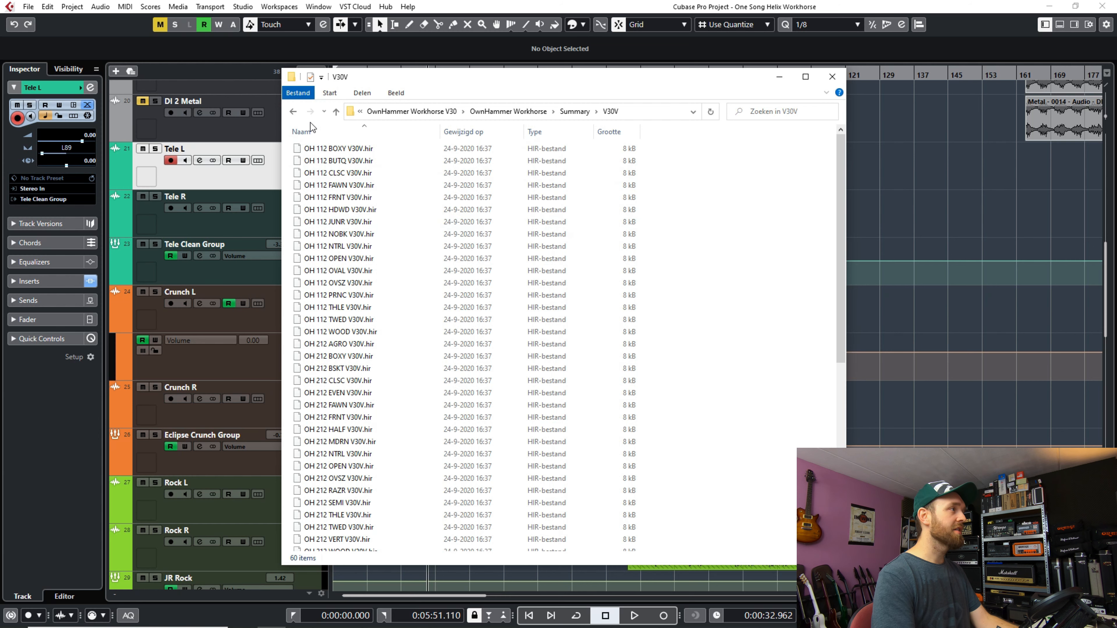
# Examine the V30 impulse responses of the 4x12 Oversized cabinet, including its Extended folder, and return to the V30 folder
pyautogui.click(293, 112)
pyautogui.click(293, 112)
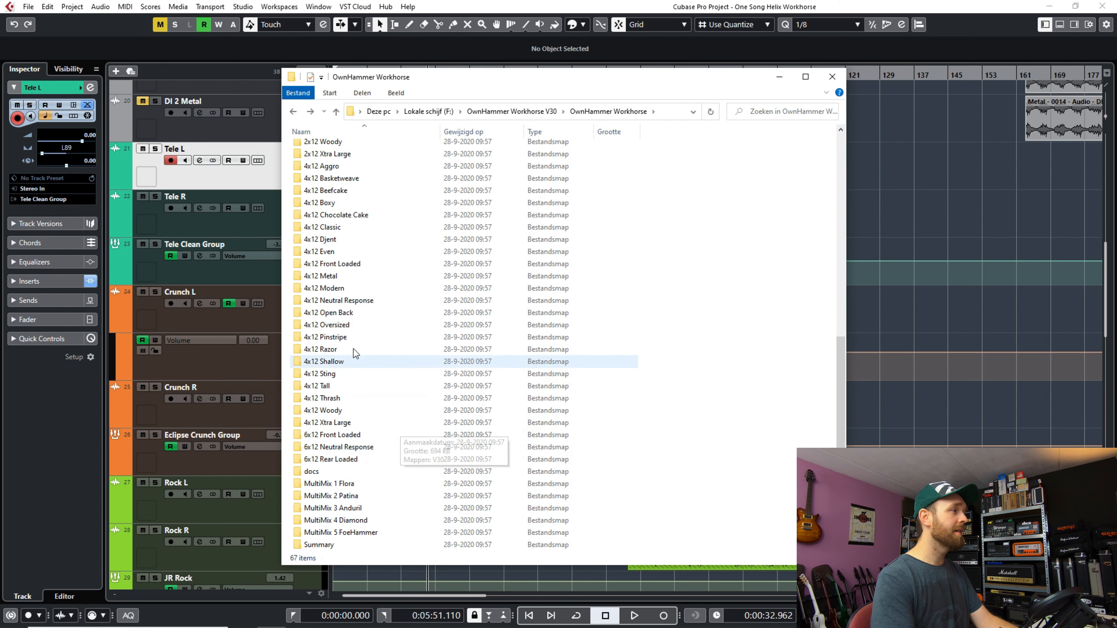
pyautogui.doubleClick(342, 327)
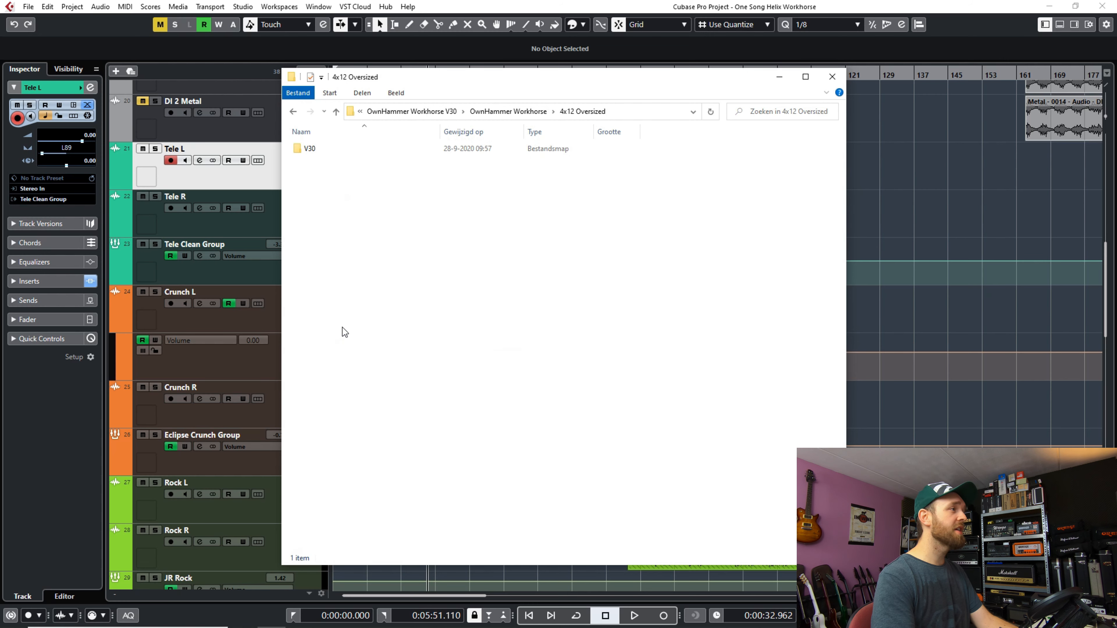
pyautogui.doubleClick(317, 149)
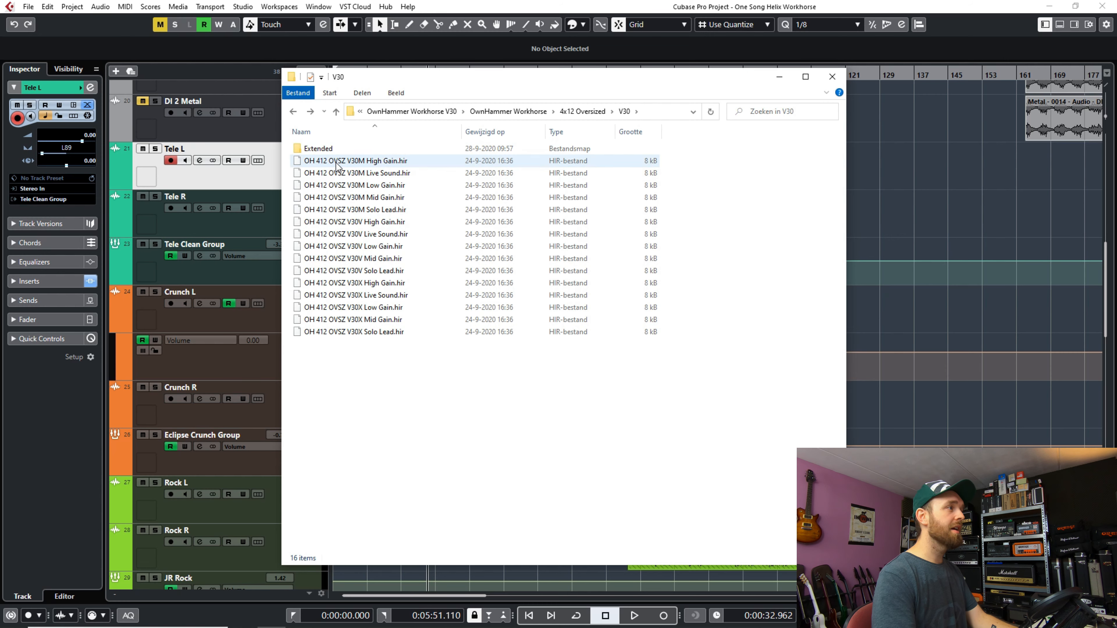
pyautogui.doubleClick(477, 148)
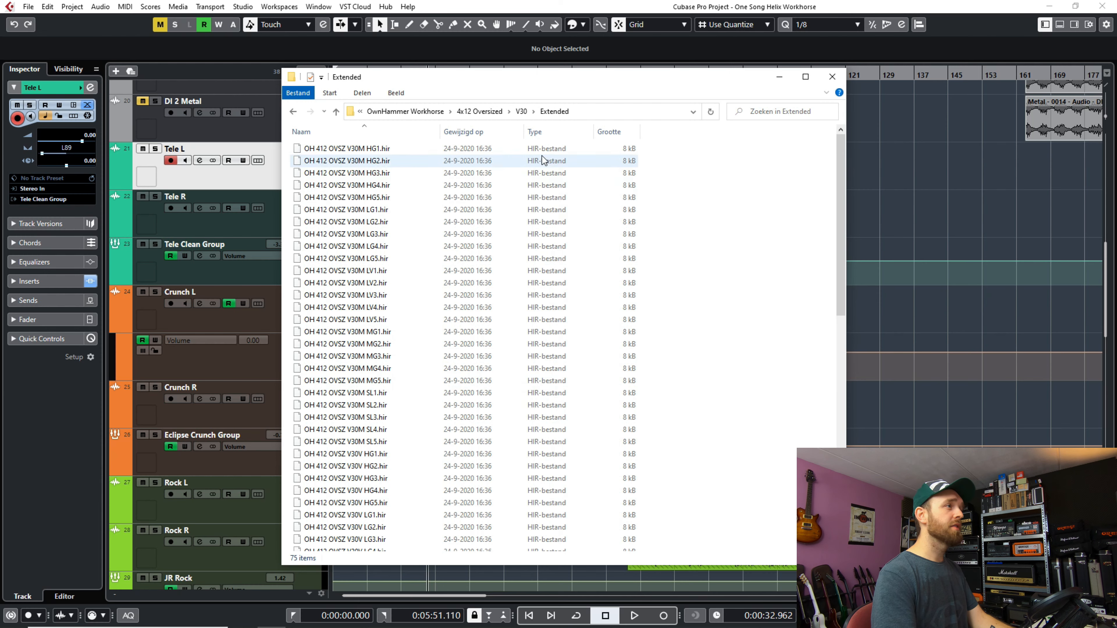
pyautogui.click(521, 113)
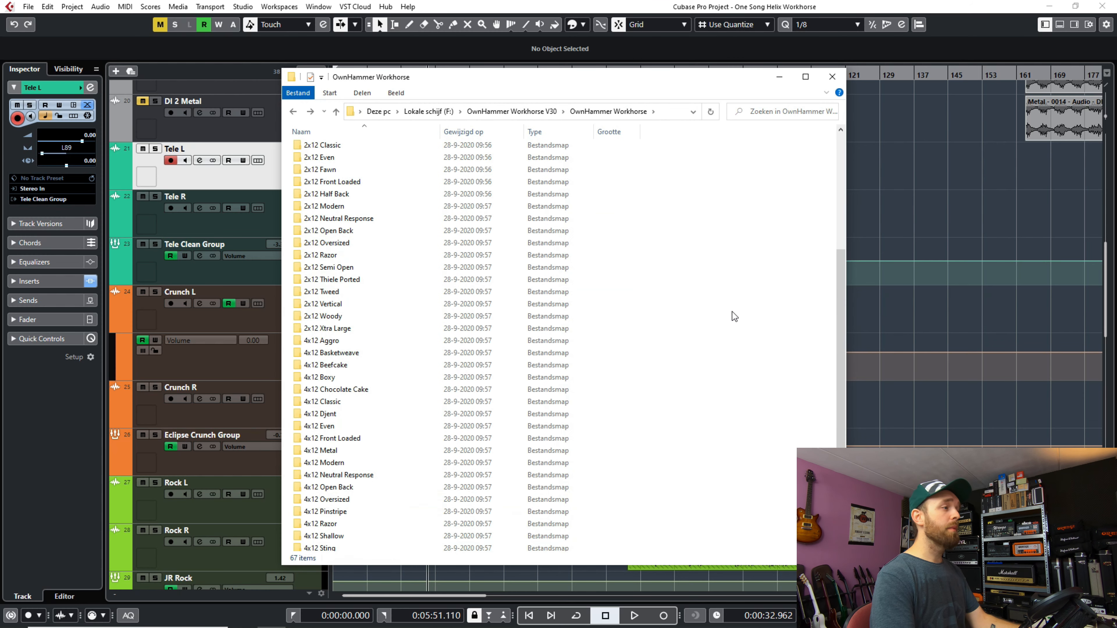
# Examine the V30 and Extended files of MultiMix 1 Flora, and open the library's docs folder
pyautogui.scroll(-5, 732, 311)
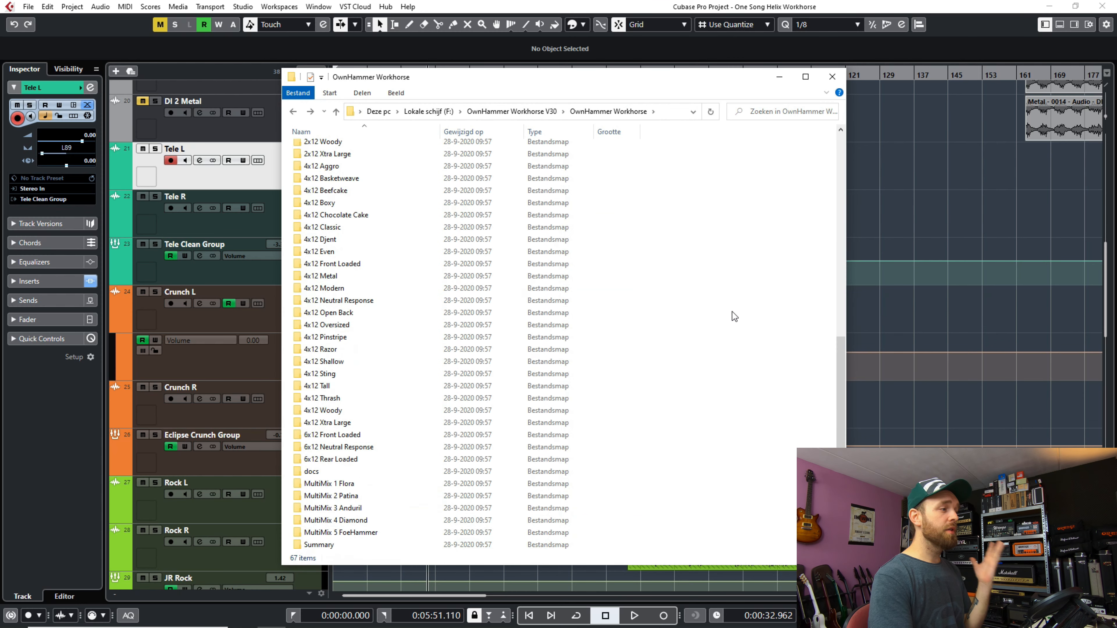
pyautogui.doubleClick(349, 483)
pyautogui.doubleClick(358, 149)
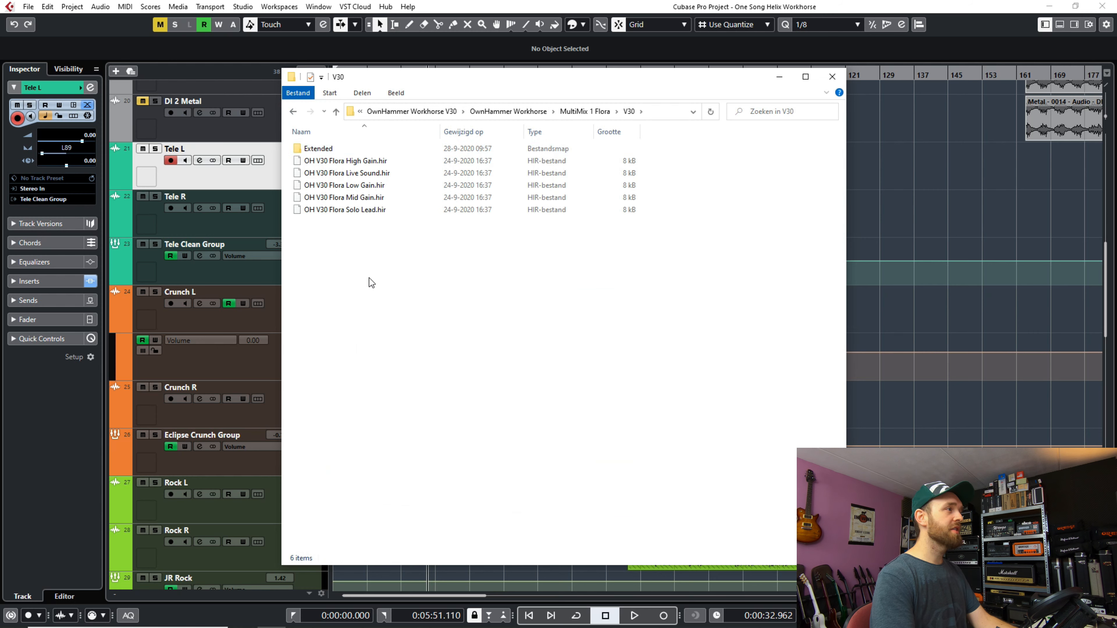
pyautogui.doubleClick(335, 152)
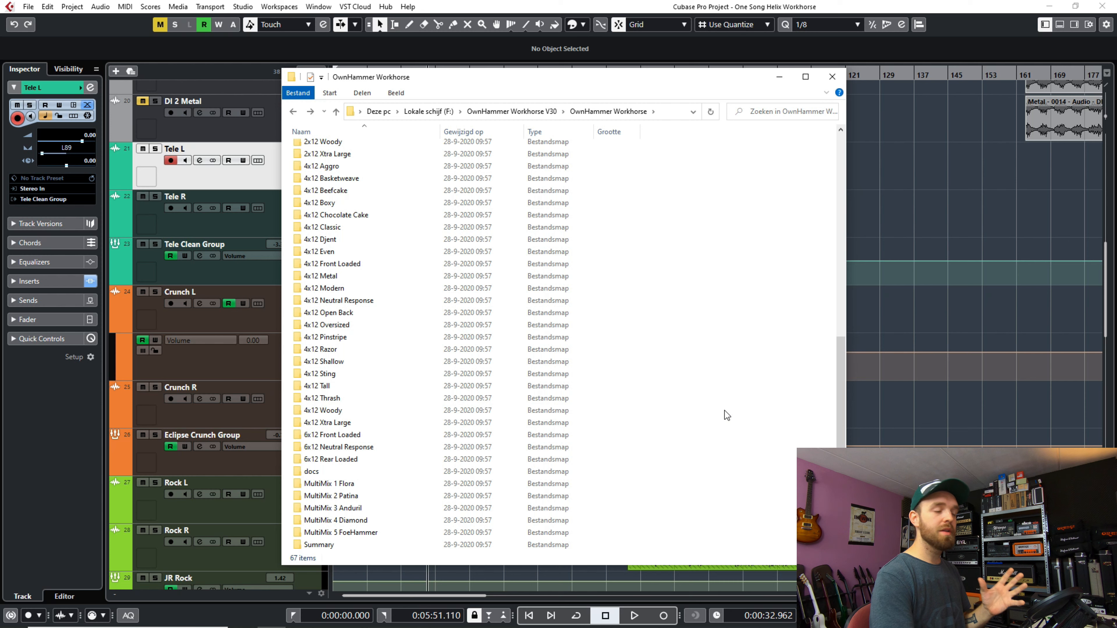
pyautogui.doubleClick(355, 471)
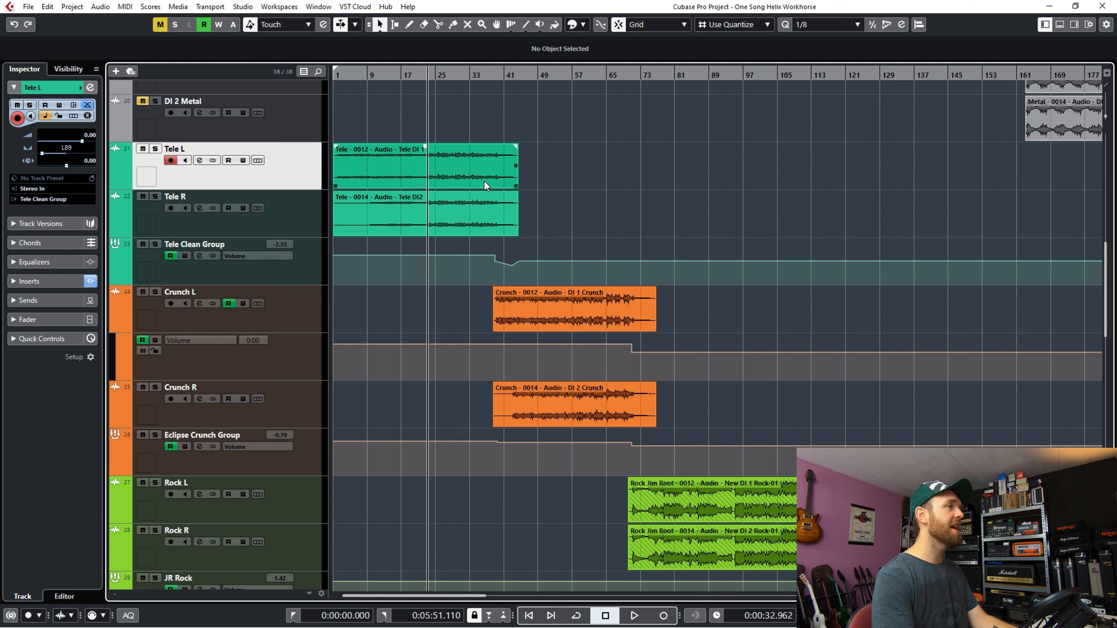
# Solo the Tele Clean Group track in the Cubase project
pyautogui.click(156, 244)
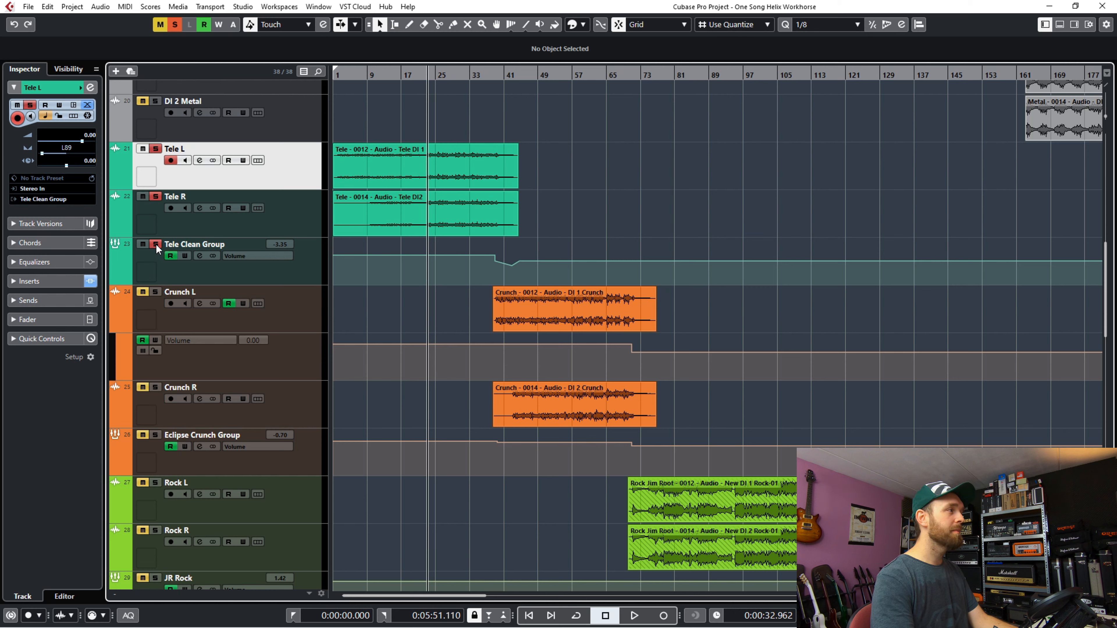
# Play back the soloed Tele Clean Group tracks, stop, and unsolo the group
pyautogui.press('space')
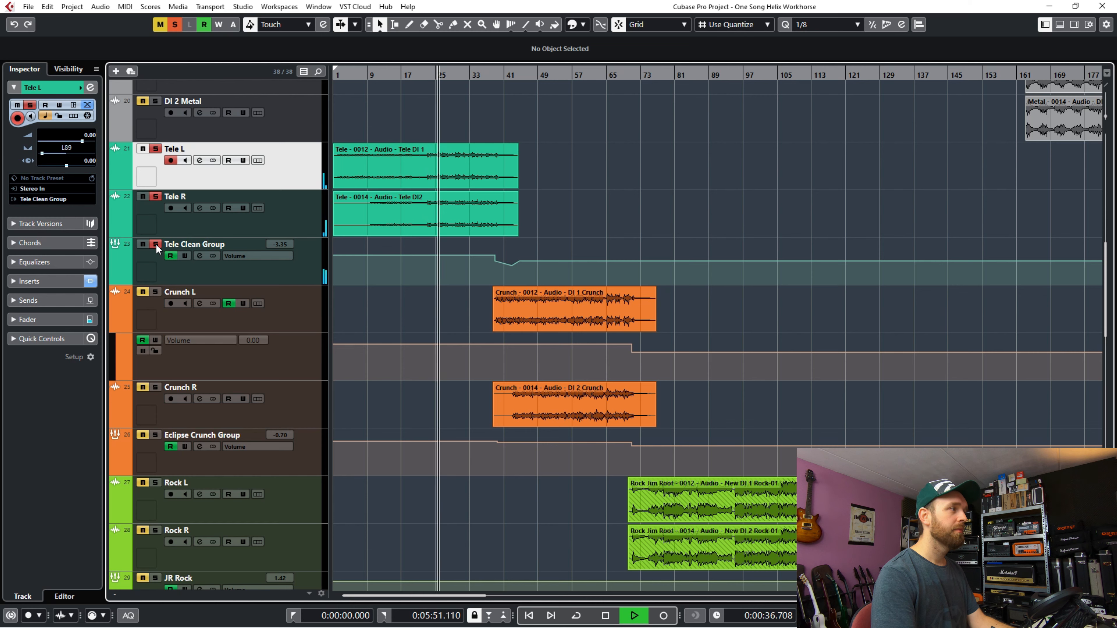
pyautogui.press('space')
pyautogui.click(155, 244)
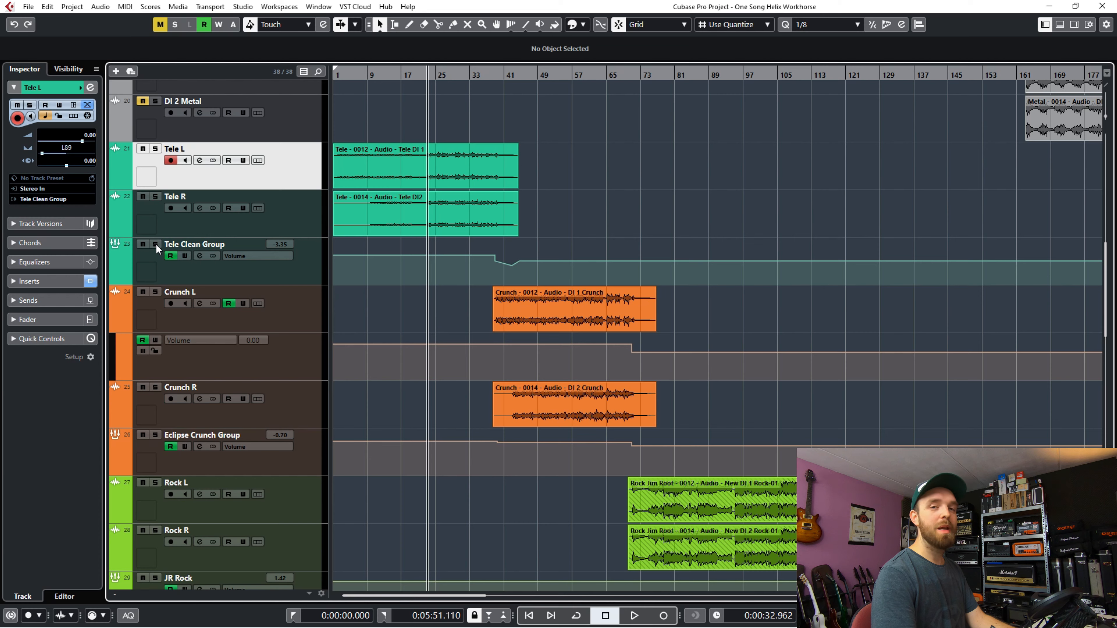
# Open the Helix Native plugin from the Tele L channel settings and reposition its window so it is fully visible
pyautogui.click(199, 160)
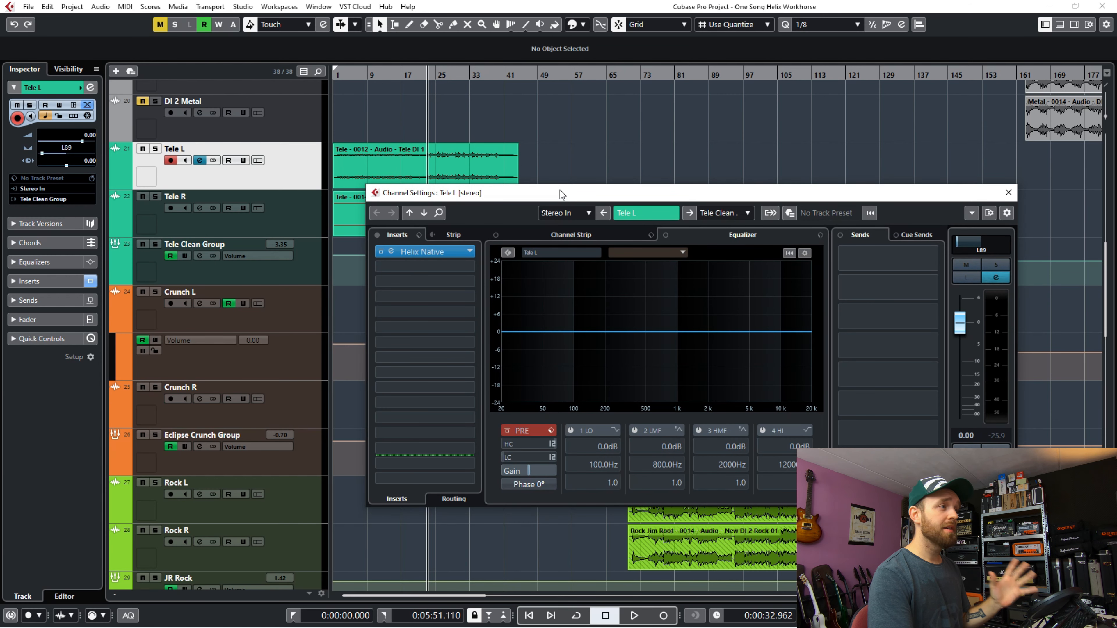
pyautogui.click(444, 252)
pyautogui.moveTo(526, 39); pyautogui.dragTo(554, 101)
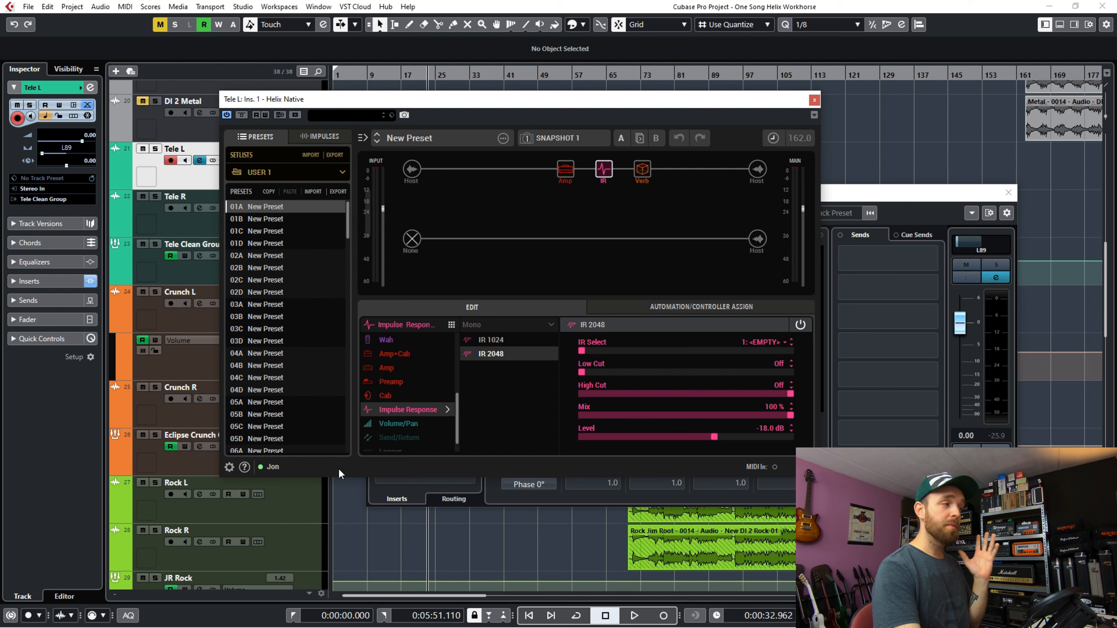
# Show Helix Native's impulse list and review the amp, reverb and IR blocks of the Tele L signal chain
pyautogui.click(274, 463)
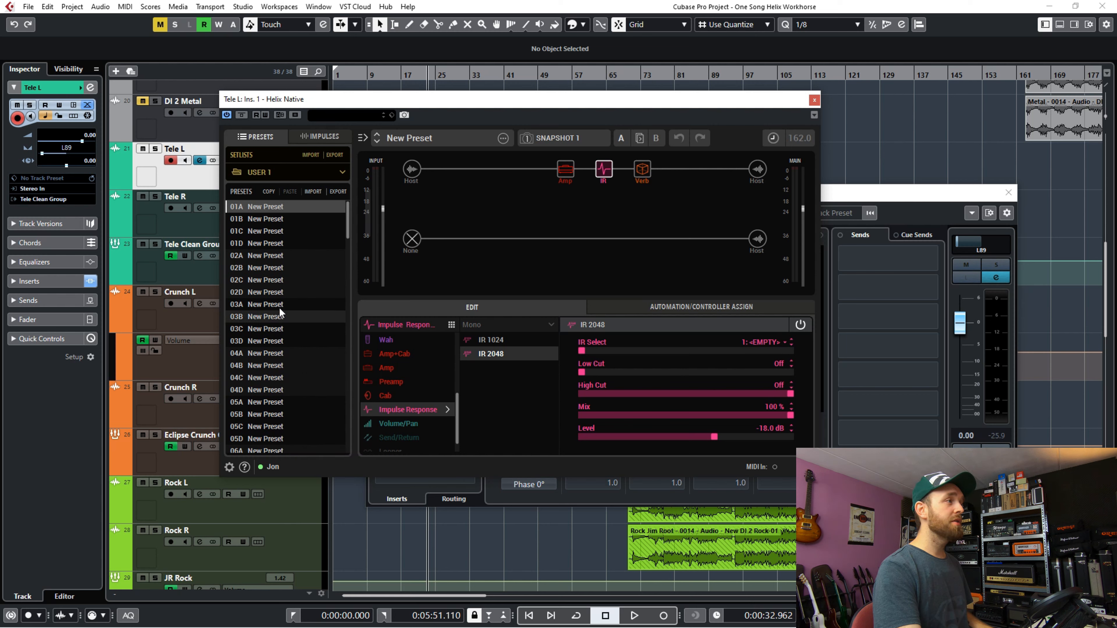
pyautogui.click(323, 136)
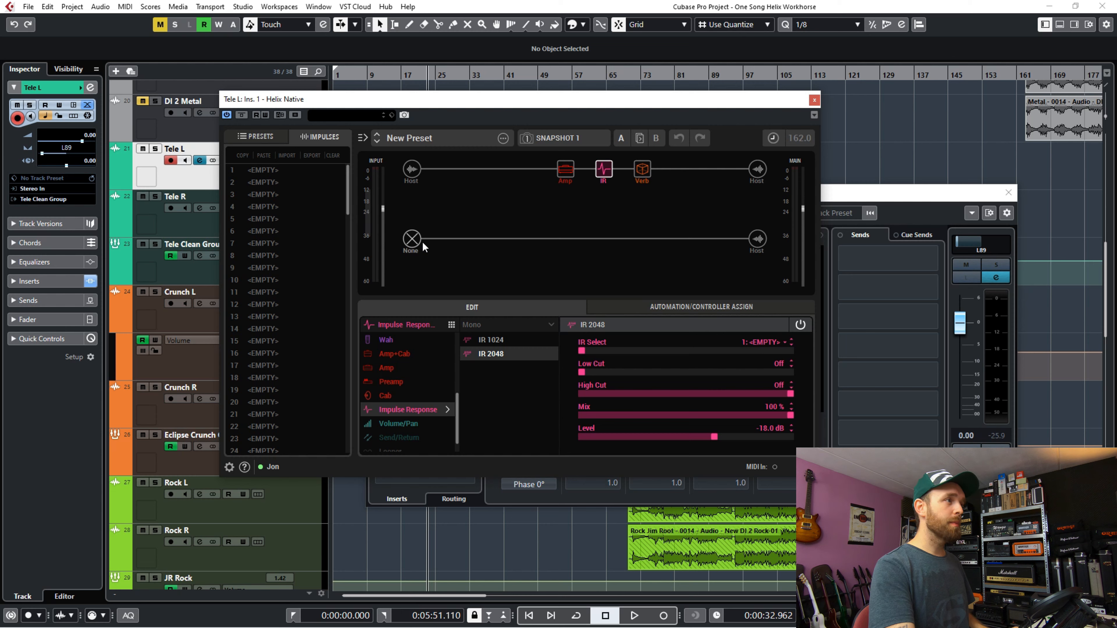
pyautogui.click(564, 172)
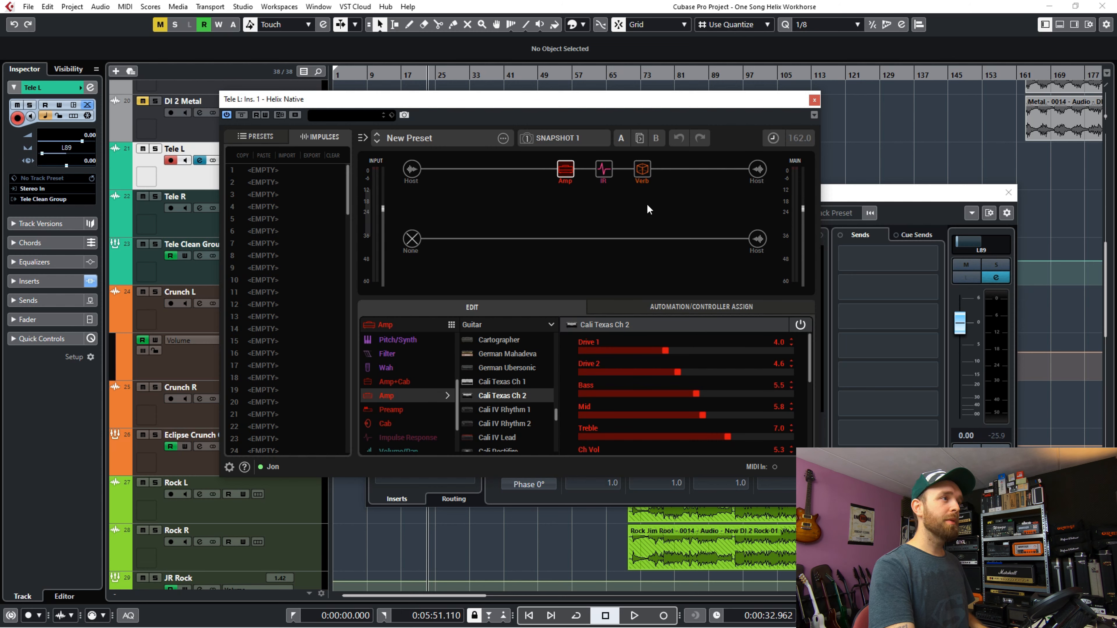
pyautogui.click(645, 176)
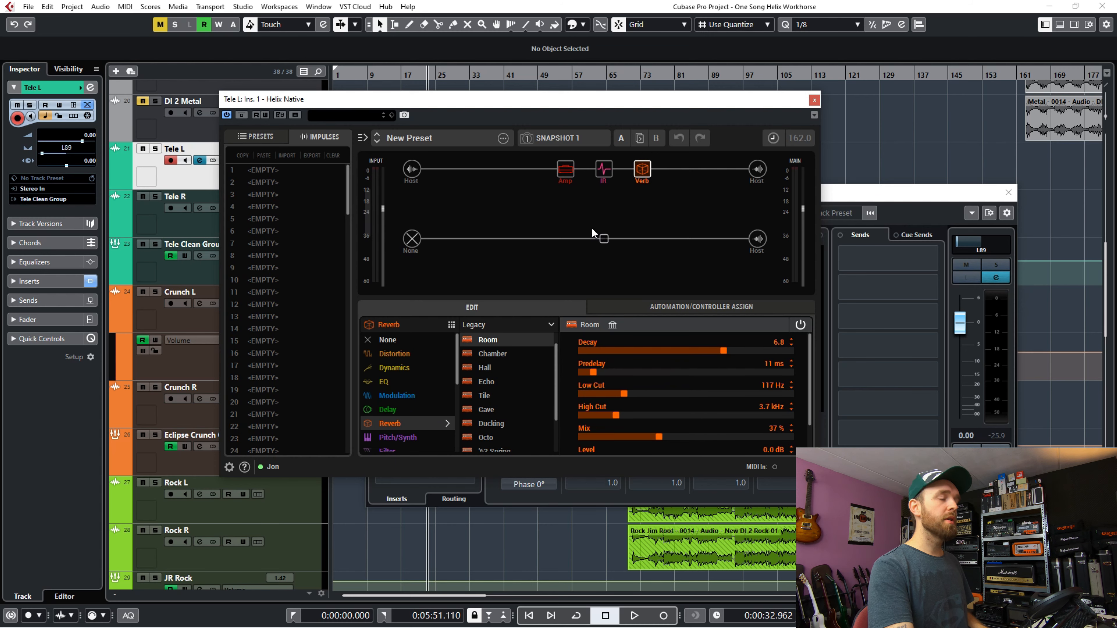
pyautogui.click(604, 171)
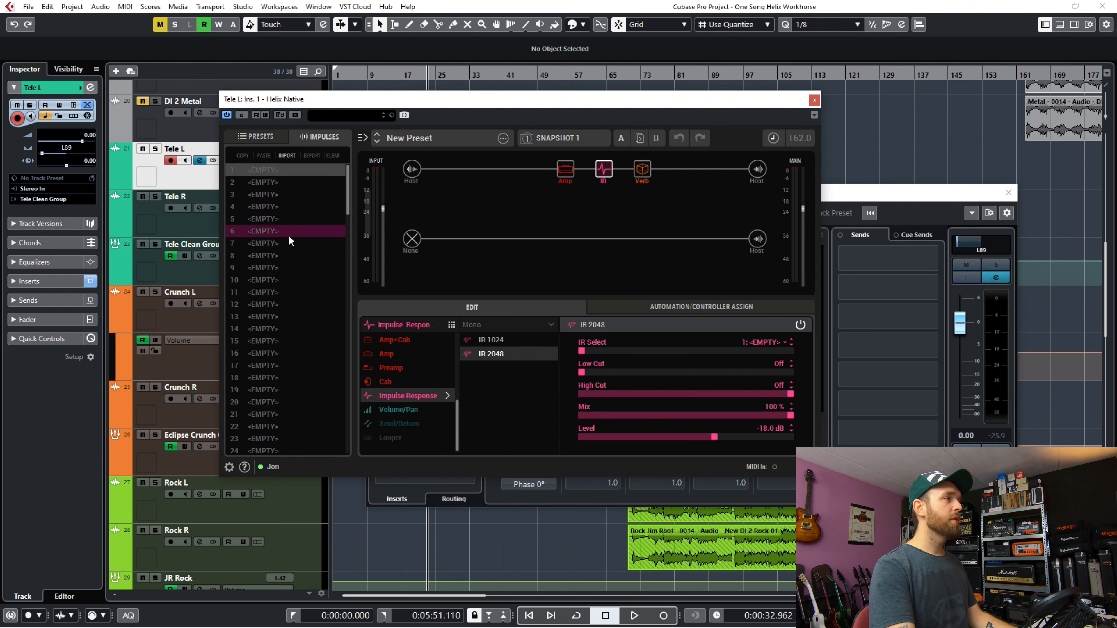
# Import OH 212 HALF V30M Low Gain and OH 212 HALF V30V Low Gain from the 2x12 Half Back V30 folder, starting at impulse slot 1
pyautogui.click(275, 172)
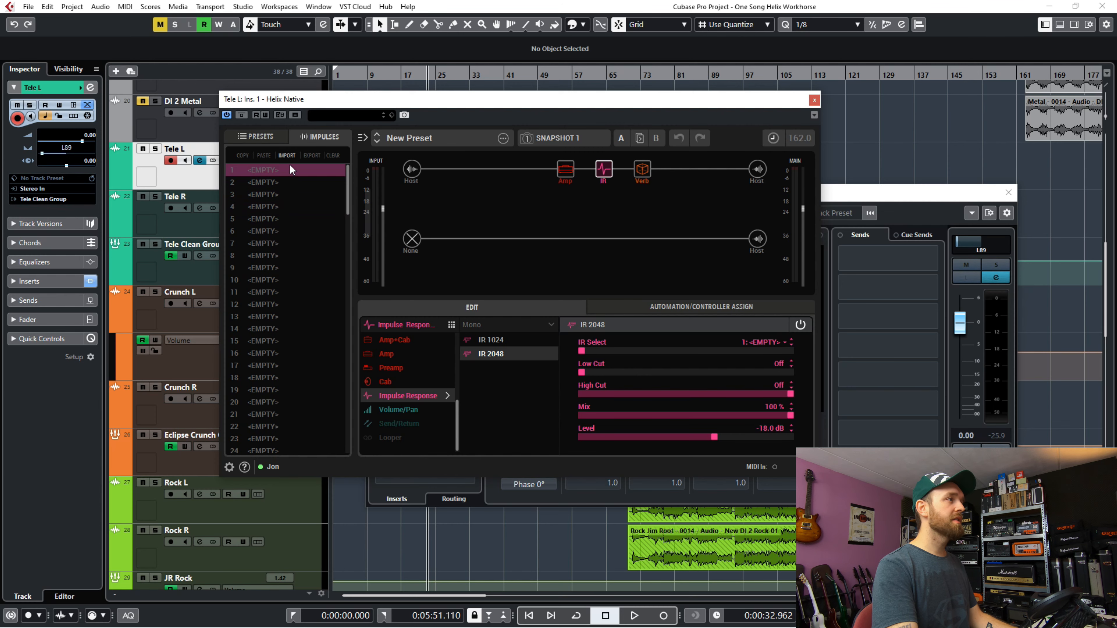
pyautogui.click(286, 156)
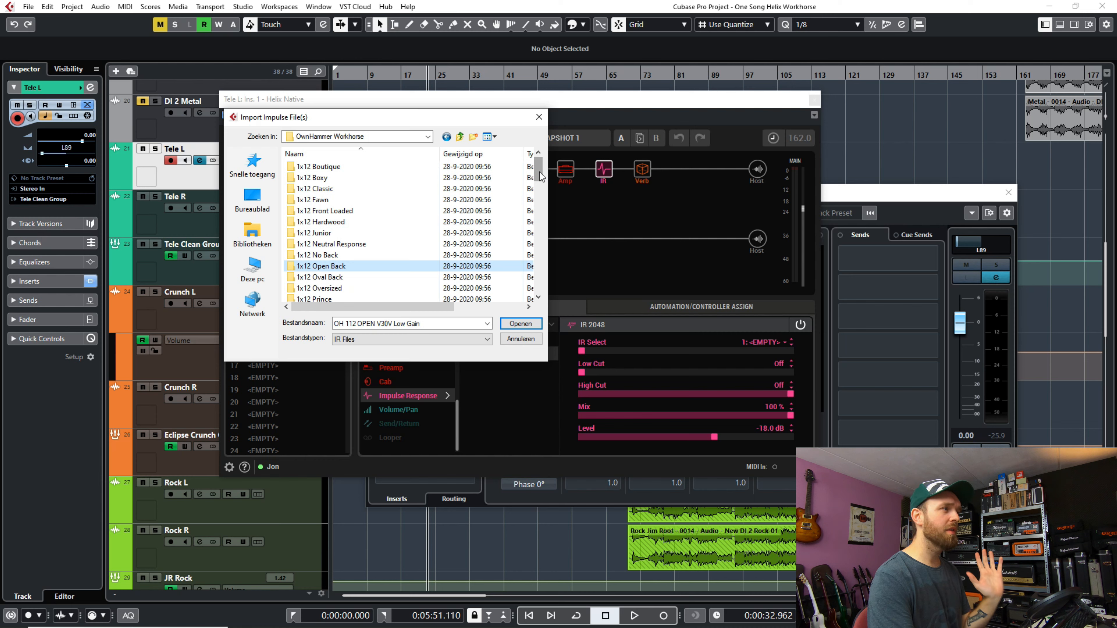
pyautogui.moveTo(540, 172); pyautogui.dragTo(539, 204)
pyautogui.doubleClick(341, 214)
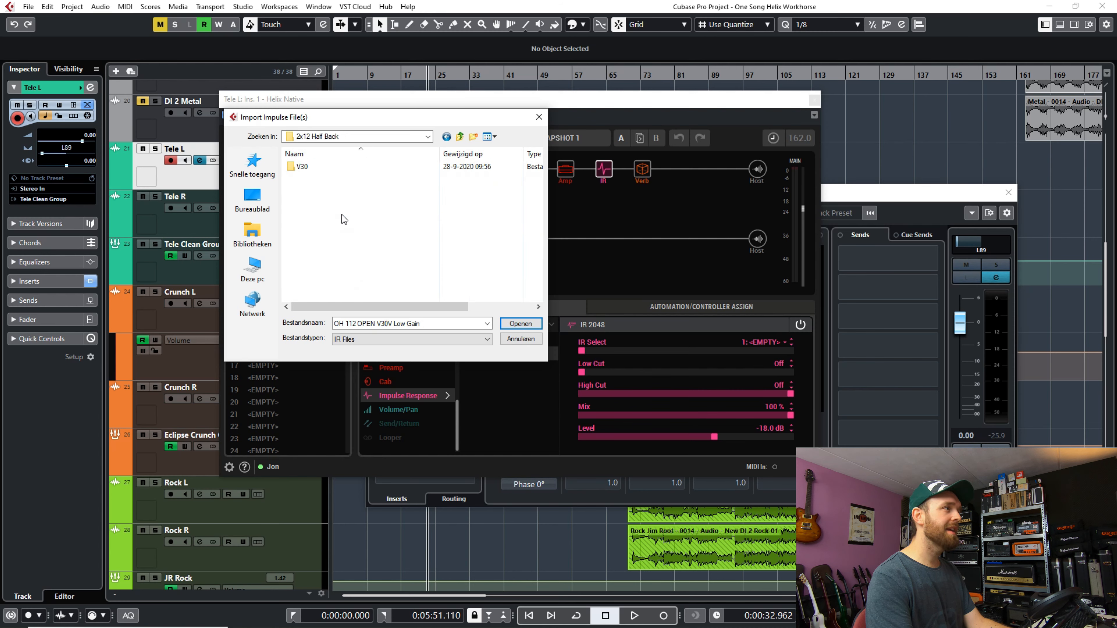
pyautogui.doubleClick(328, 170)
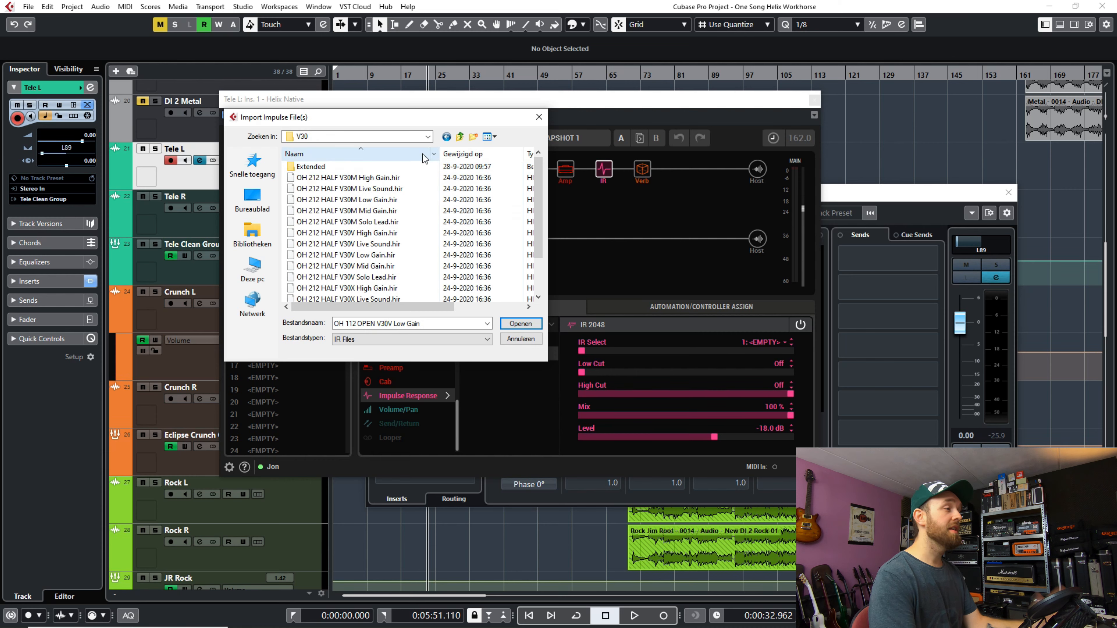
pyautogui.click(392, 202)
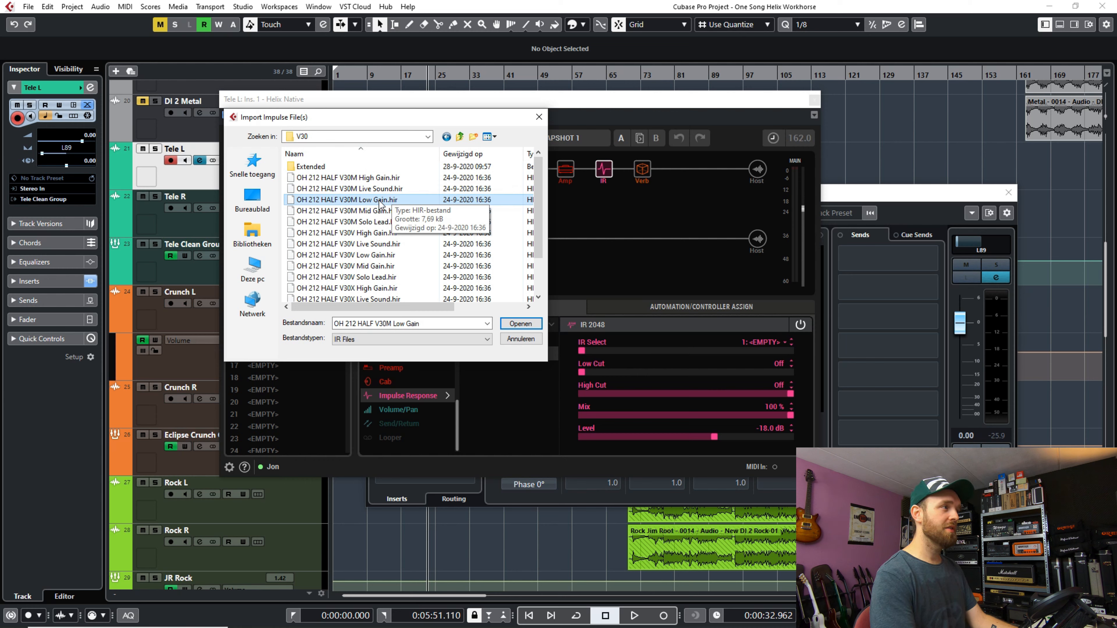
pyautogui.keyDown('ctrl'); pyautogui.click(383, 255); pyautogui.keyUp('ctrl')
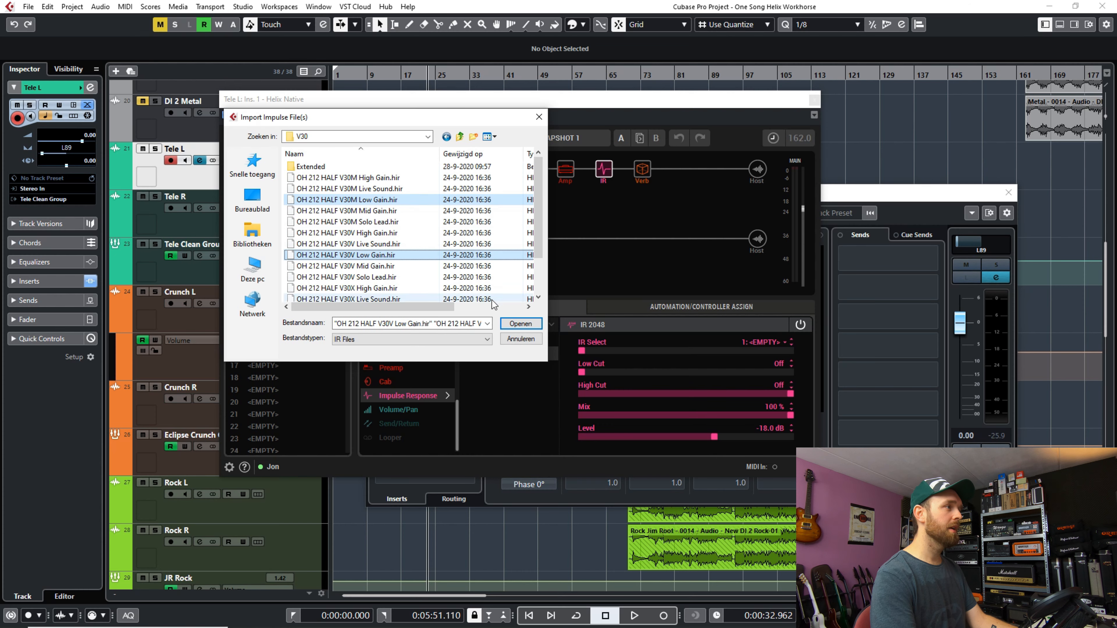
pyautogui.click(520, 323)
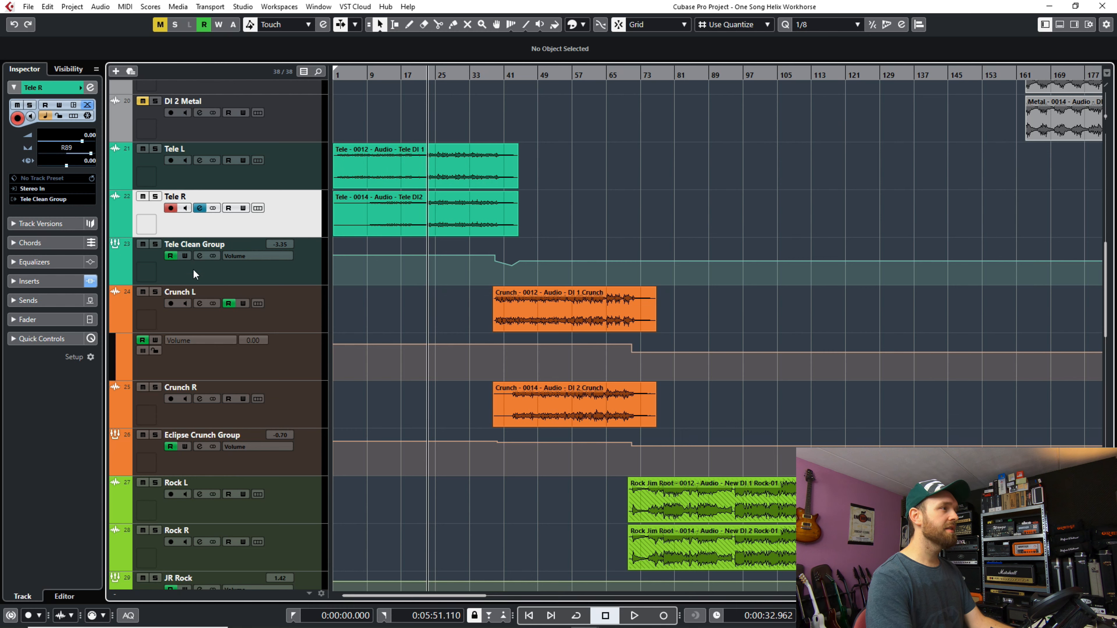
# Play the Tele tracks in the full mix and with the Tele Clean Group soloed, stop, and unsolo the group
pyautogui.press('space')
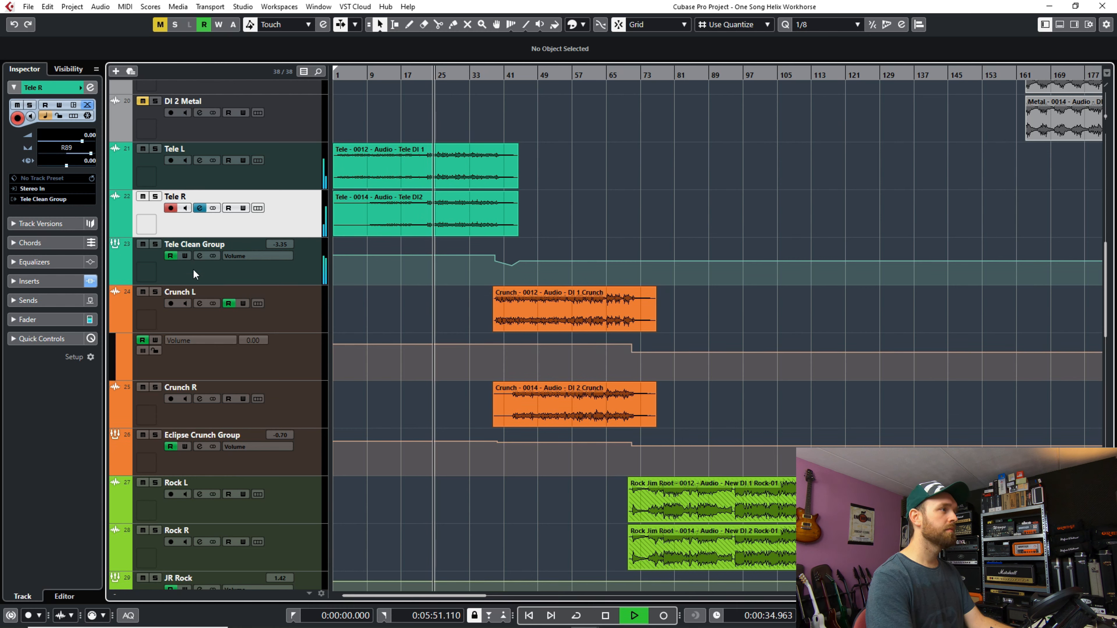
pyautogui.click(156, 244)
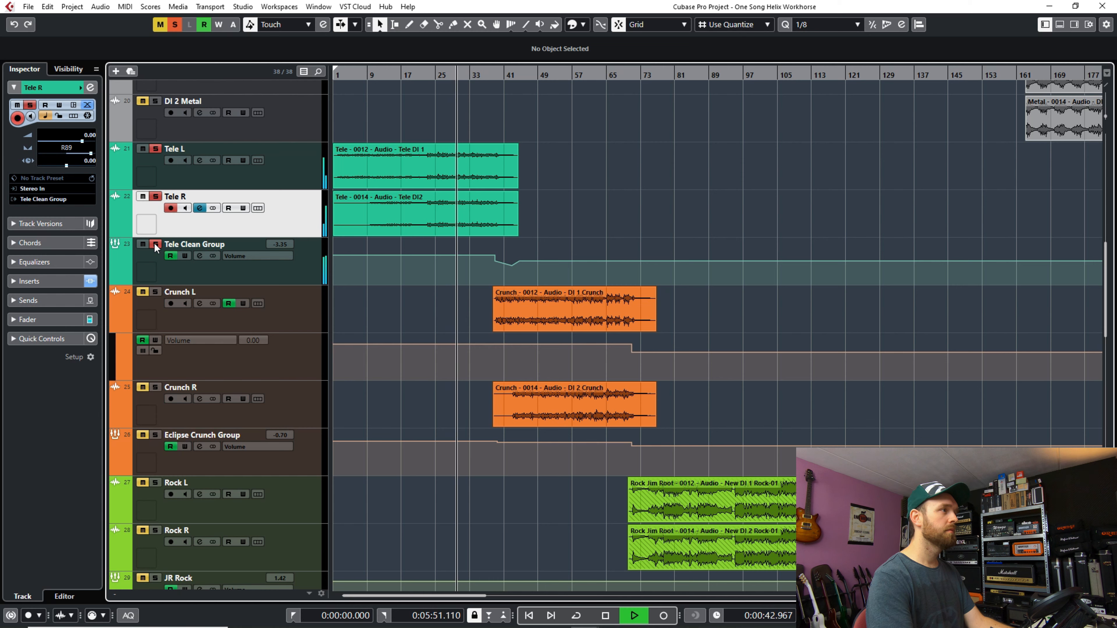
pyautogui.press('space')
pyautogui.click(155, 244)
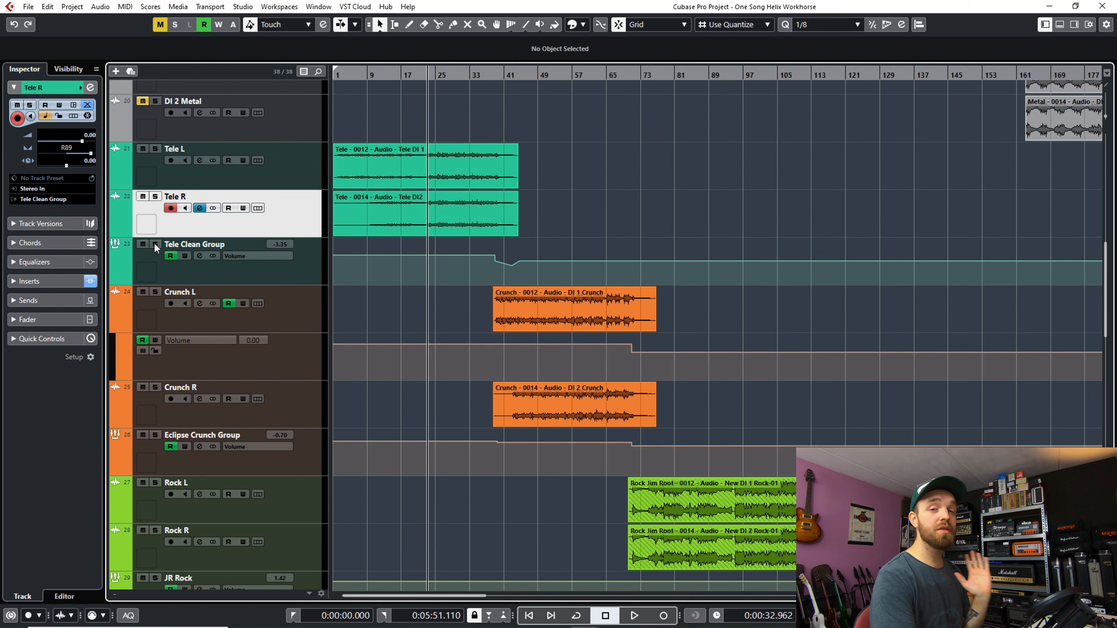
# Switch the Tele tracks to the OH 212 HALF V30V Low Gain impulse response and play them soloed and in the full mix
pyautogui.click(202, 181)
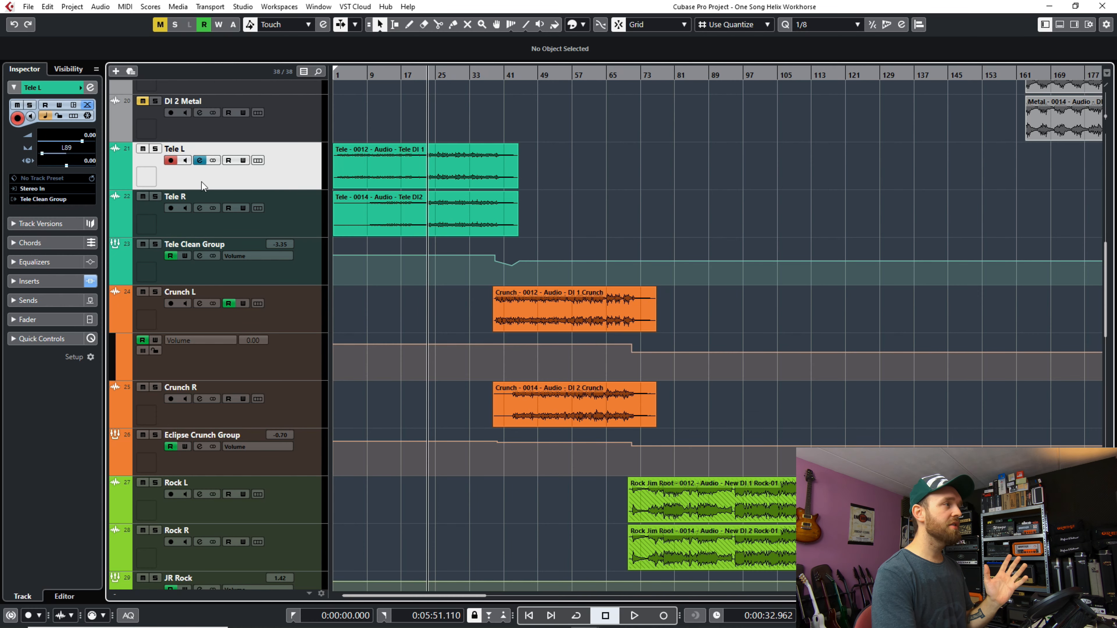
pyautogui.click(198, 162)
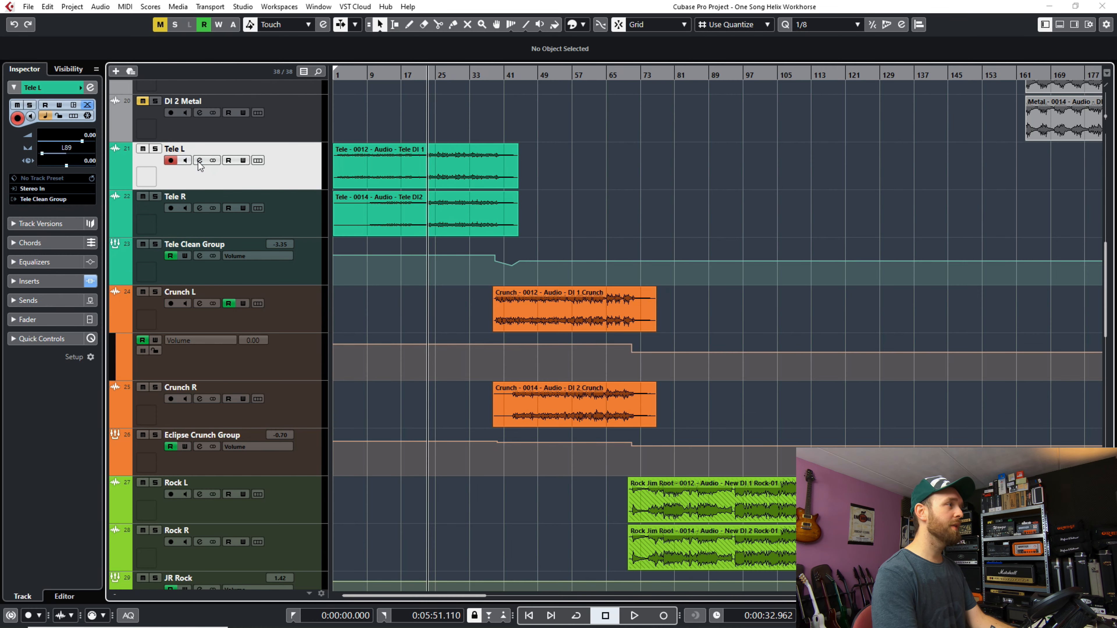
pyautogui.click(198, 162)
pyautogui.press('space')
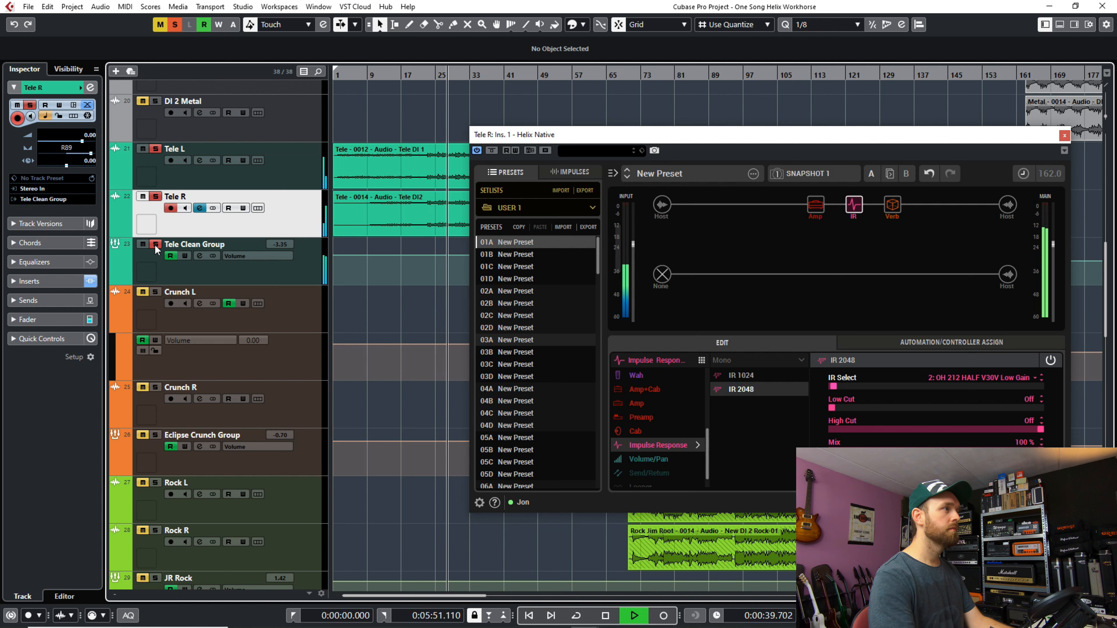
pyautogui.click(156, 245)
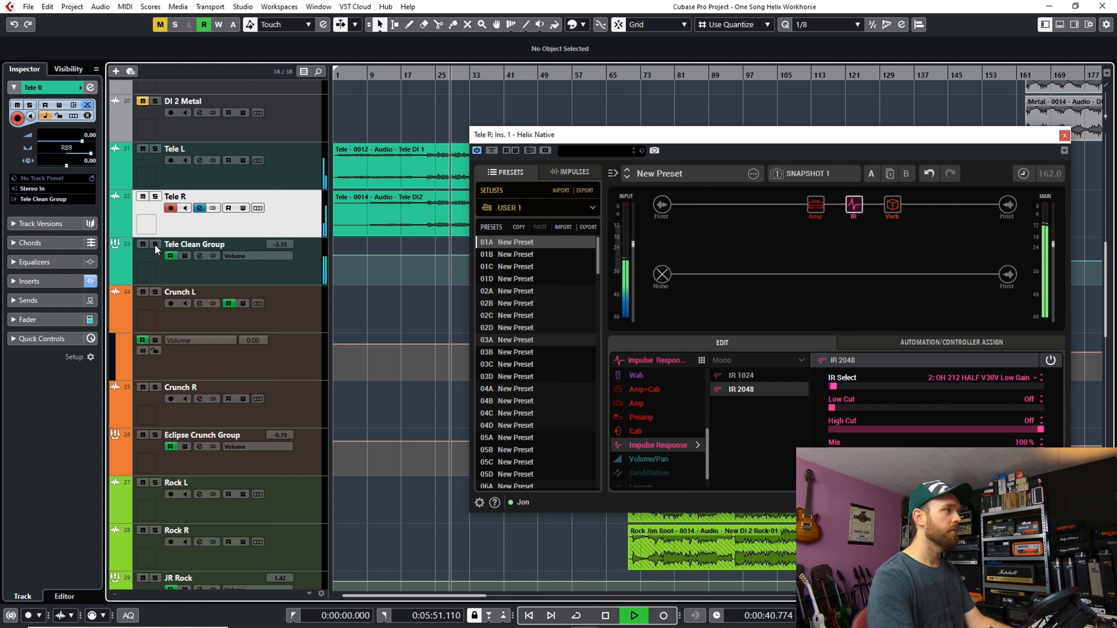
pyautogui.press('space')
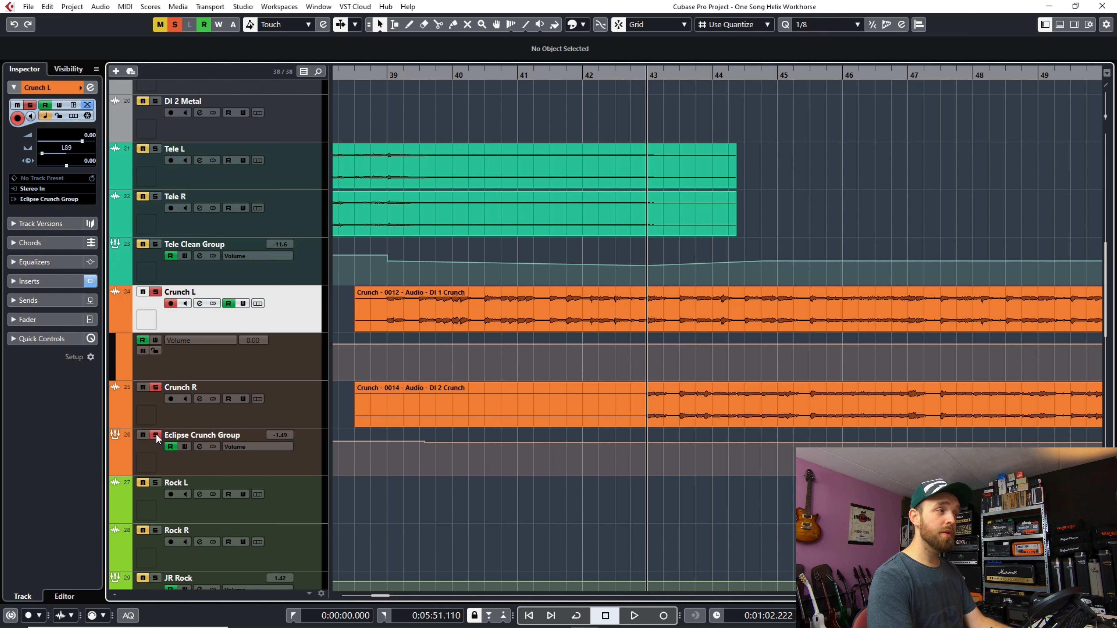
# Play back the soloed Eclipse Crunch Group from bar 43 and stop
pyautogui.press('space')
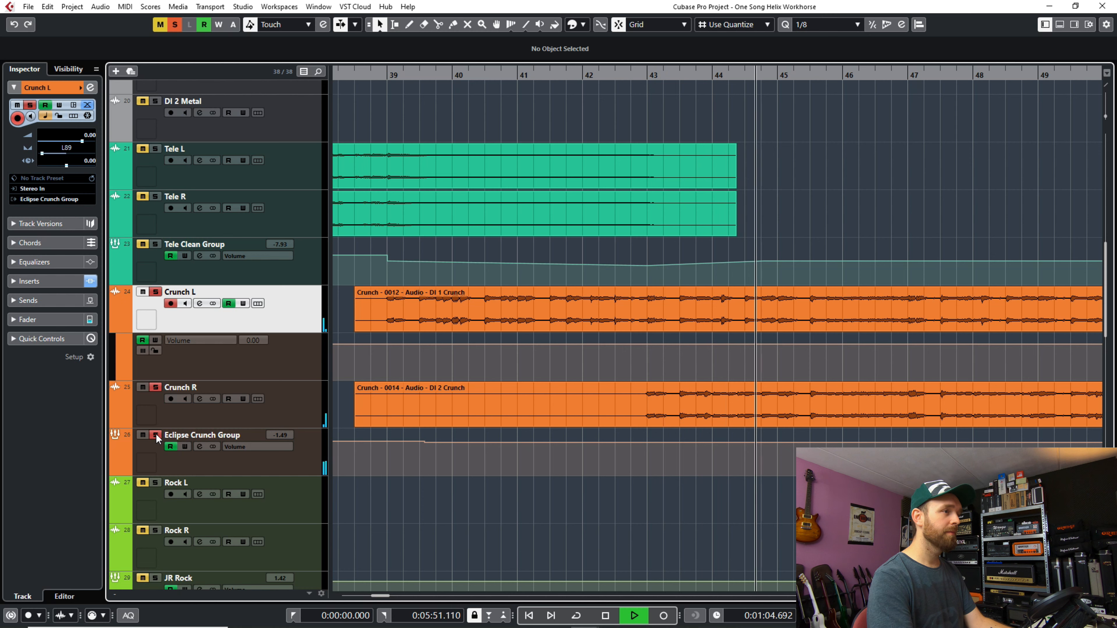
pyautogui.press('space')
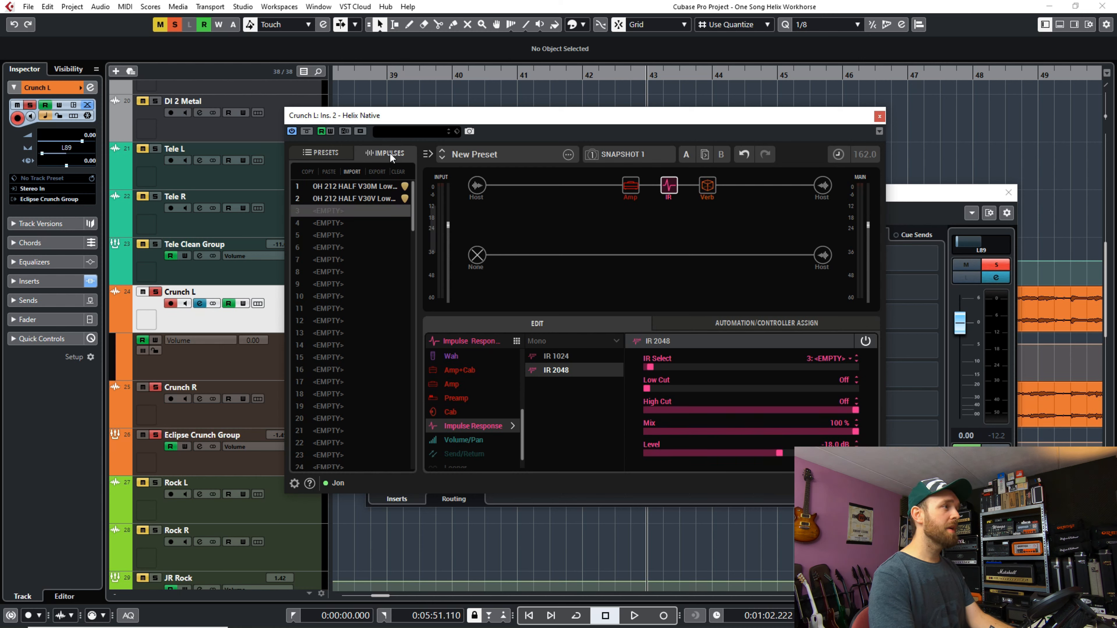
# Import OH 412 BSKT V30V Mid Gain and OH 412 BSKT V30X Mid Gain from the 4x12 Basketweave V30 folder, starting at impulse slot 3 in Crunch L
pyautogui.click(356, 170)
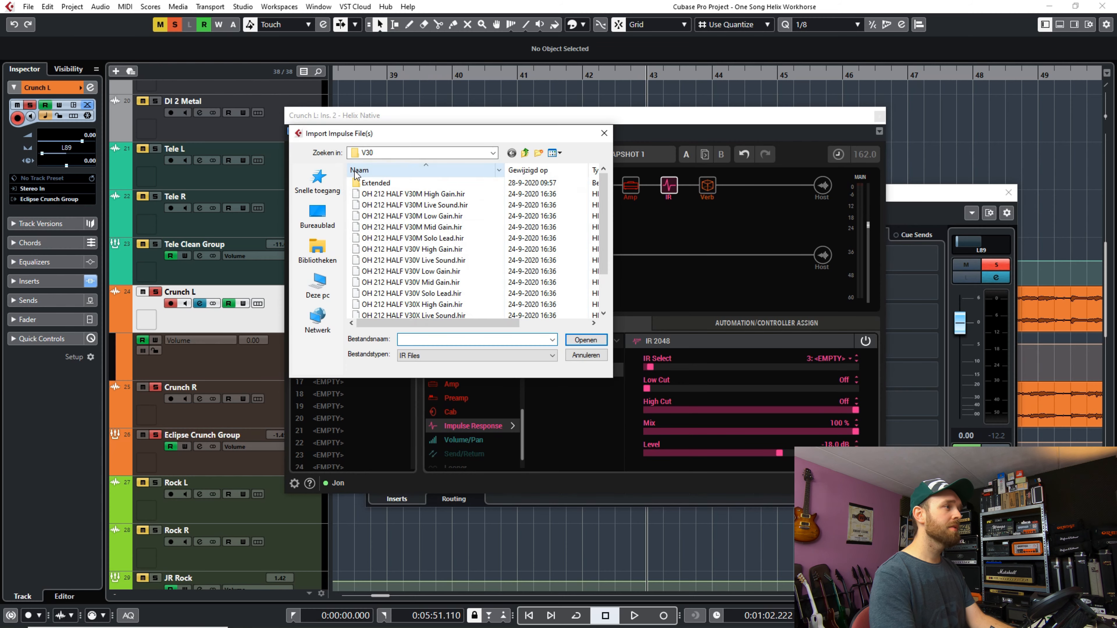
pyautogui.click(524, 154)
pyautogui.click(524, 154)
pyautogui.moveTo(607, 206); pyautogui.dragTo(612, 252)
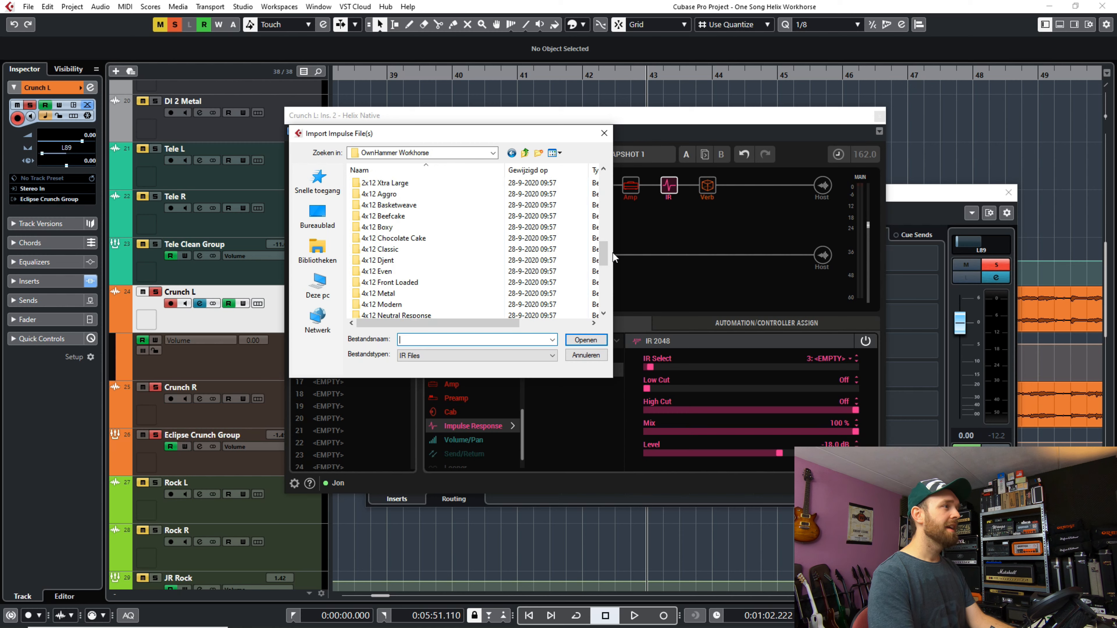
pyautogui.doubleClick(395, 207)
pyautogui.doubleClick(399, 183)
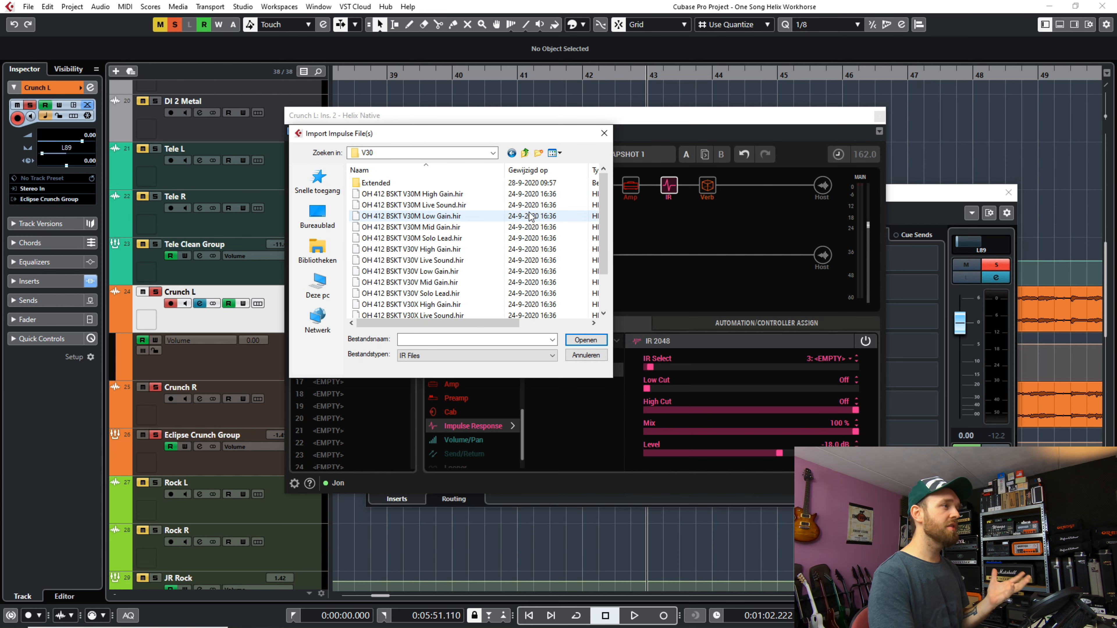
pyautogui.click(453, 284)
pyautogui.scroll(-2, 457, 255)
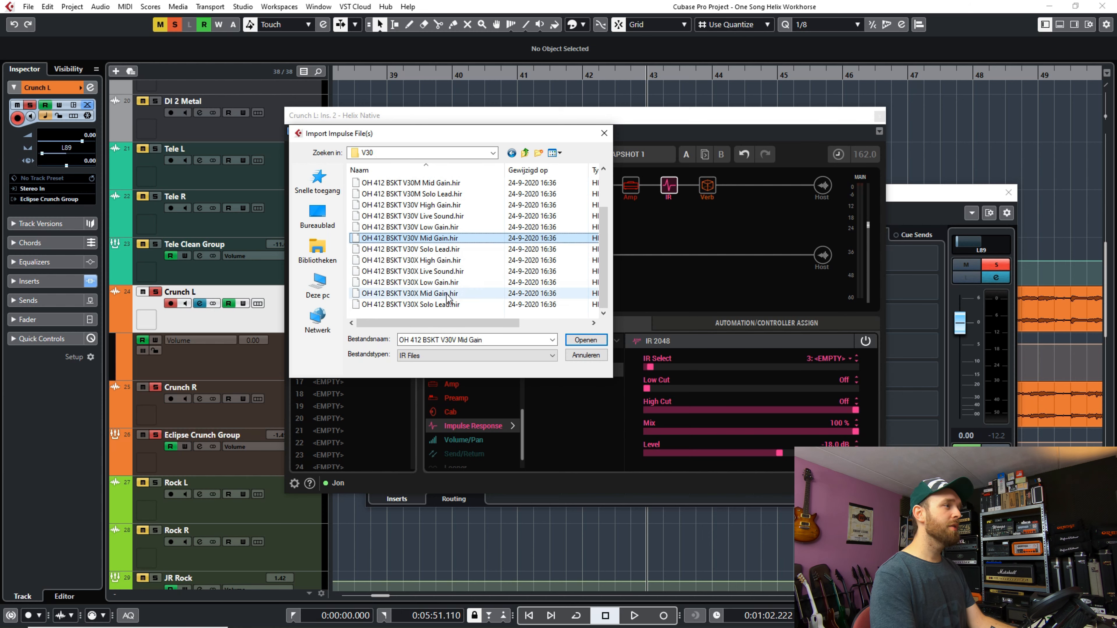
pyautogui.keyDown('ctrl'); pyautogui.click(457, 293); pyautogui.keyUp('ctrl')
pyautogui.click(584, 340)
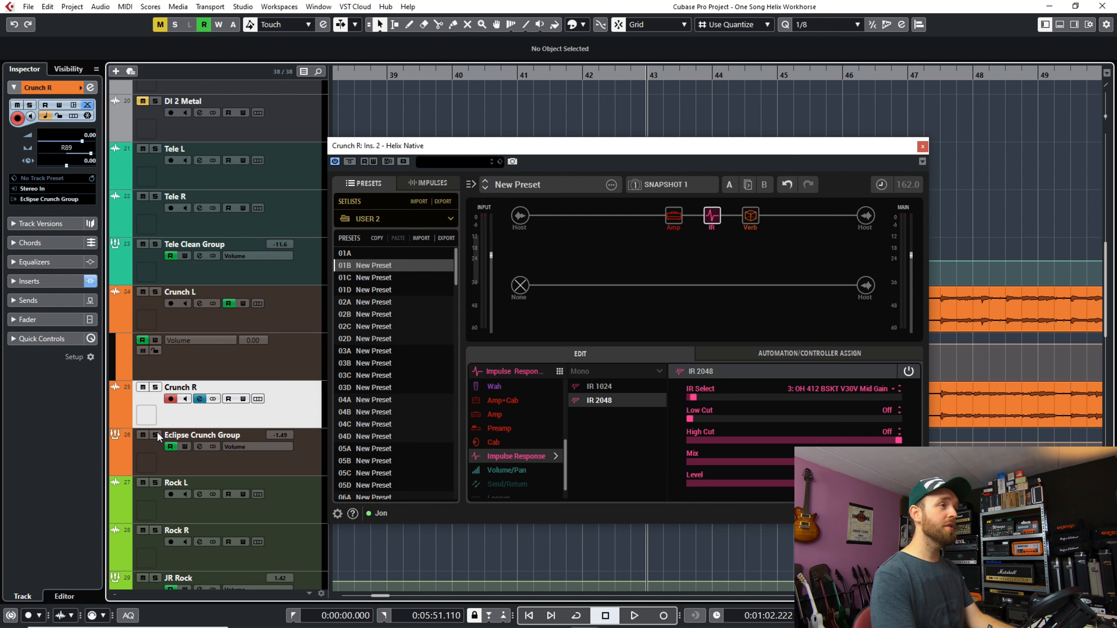
# Play the crunch tracks in the full mix, then switch Crunch R to OH 412 BSKT V30X Mid Gain and play them again
pyautogui.press('space')
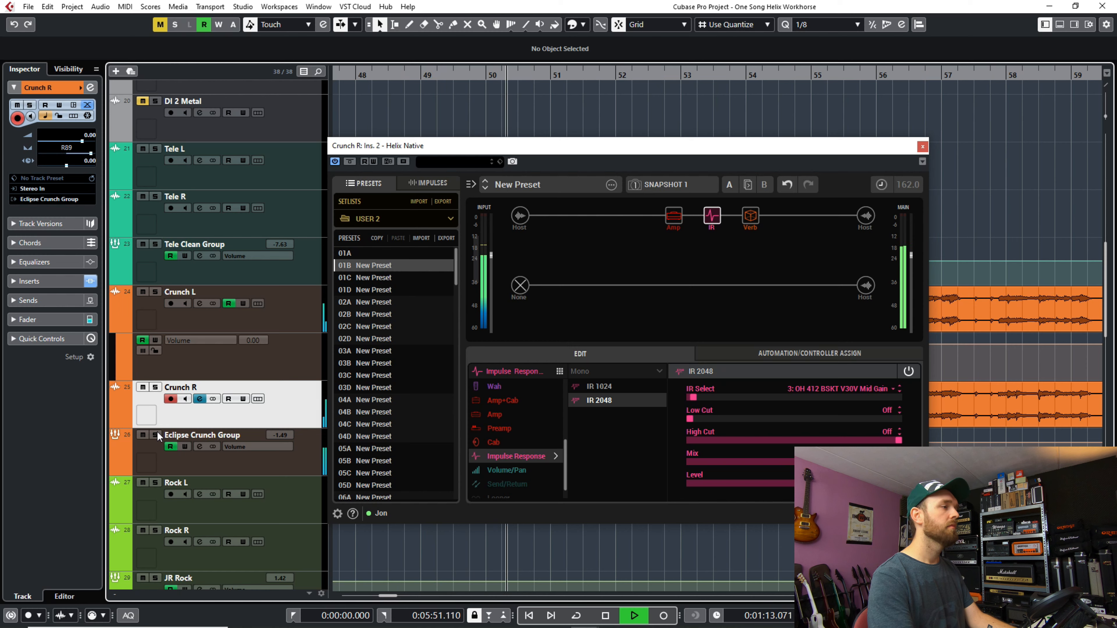
pyautogui.press('space')
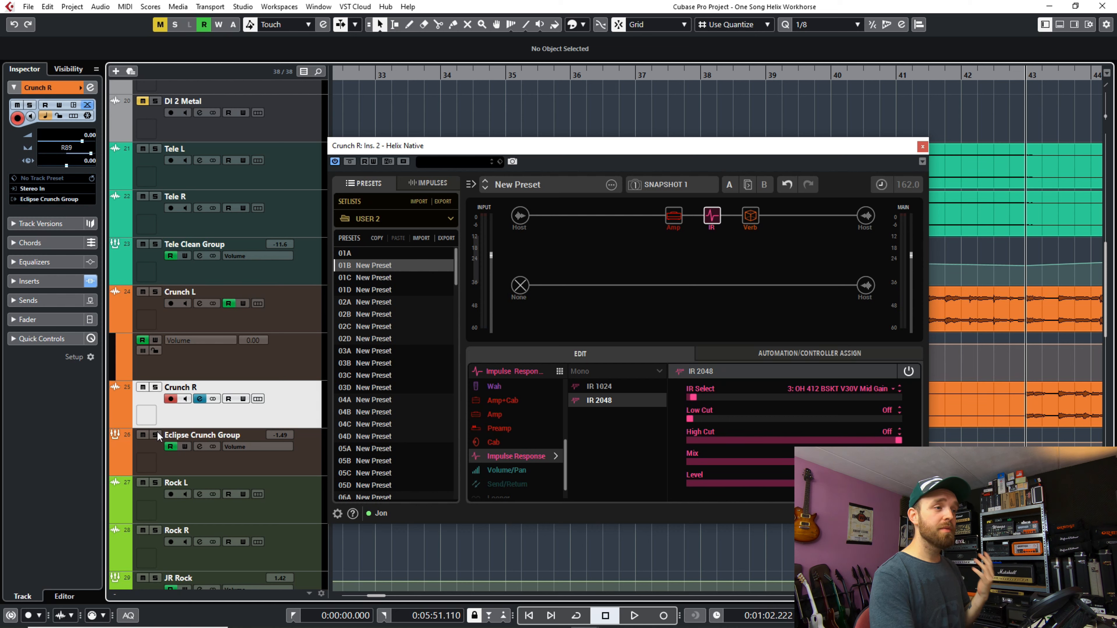
pyautogui.click(899, 386)
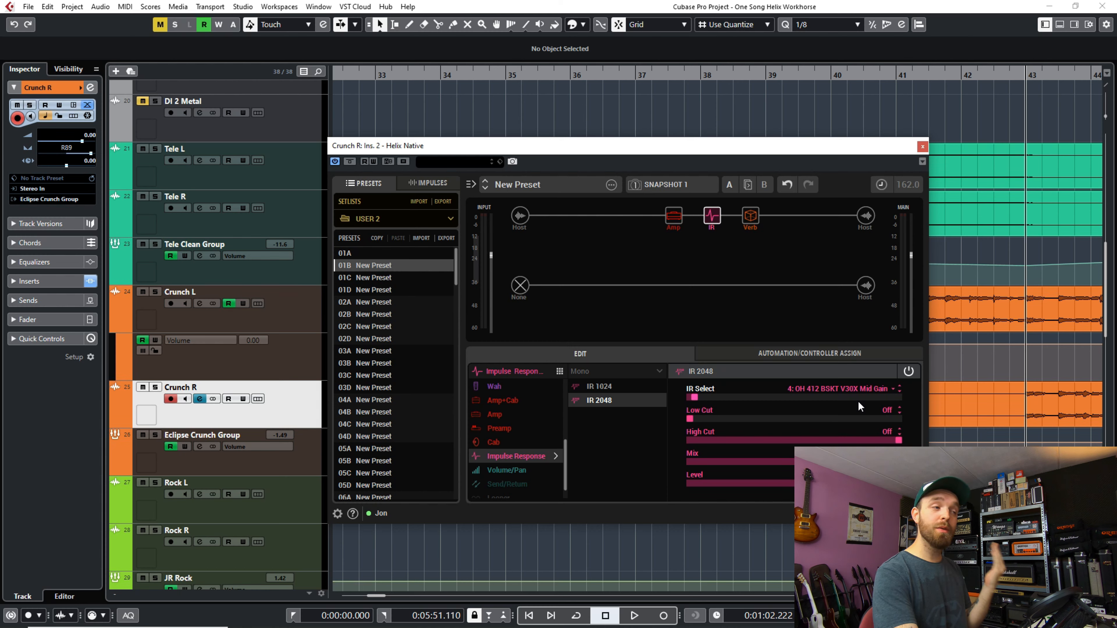
pyautogui.press('space')
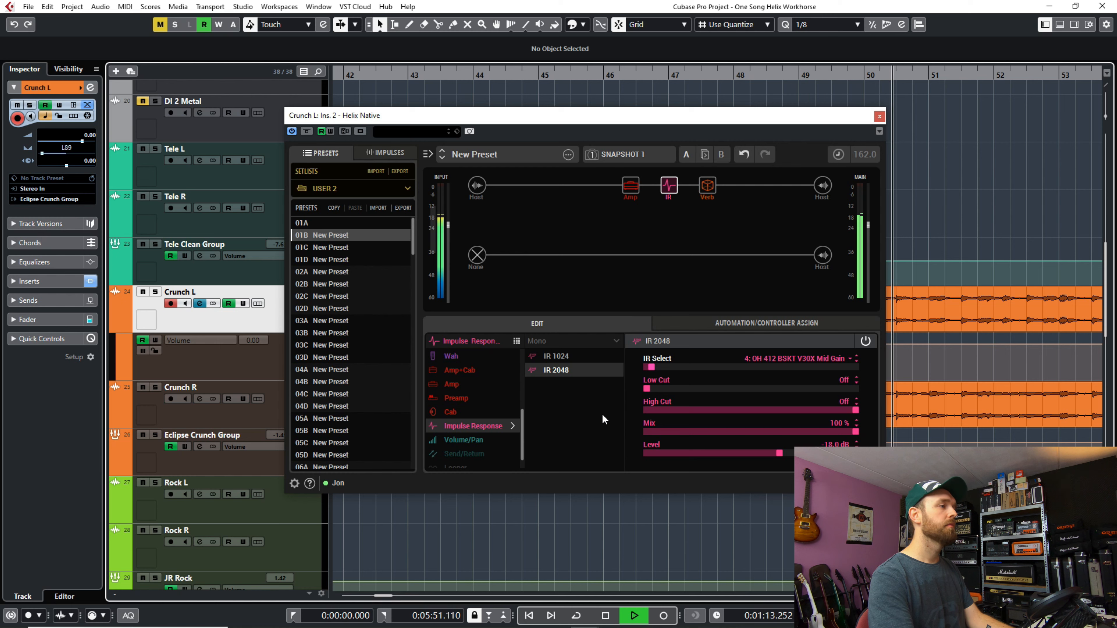
# Stop the crunch playback, solo the JR Rock group and play it from just before bar 75, ending with playback stopped
pyautogui.press('space')
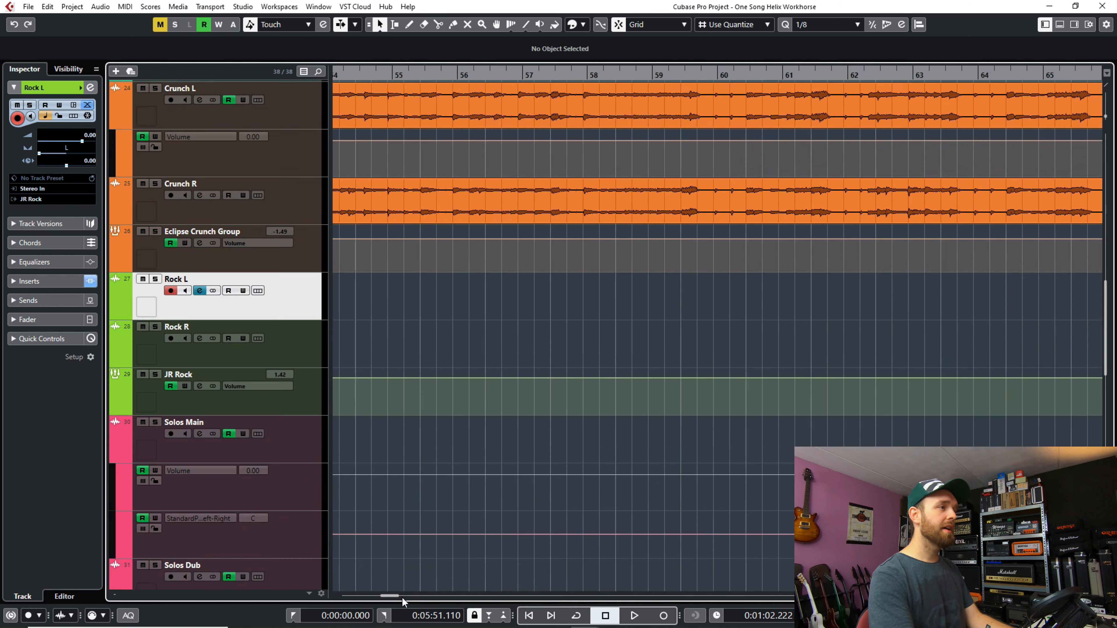
pyautogui.moveTo(401, 598); pyautogui.dragTo(413, 596)
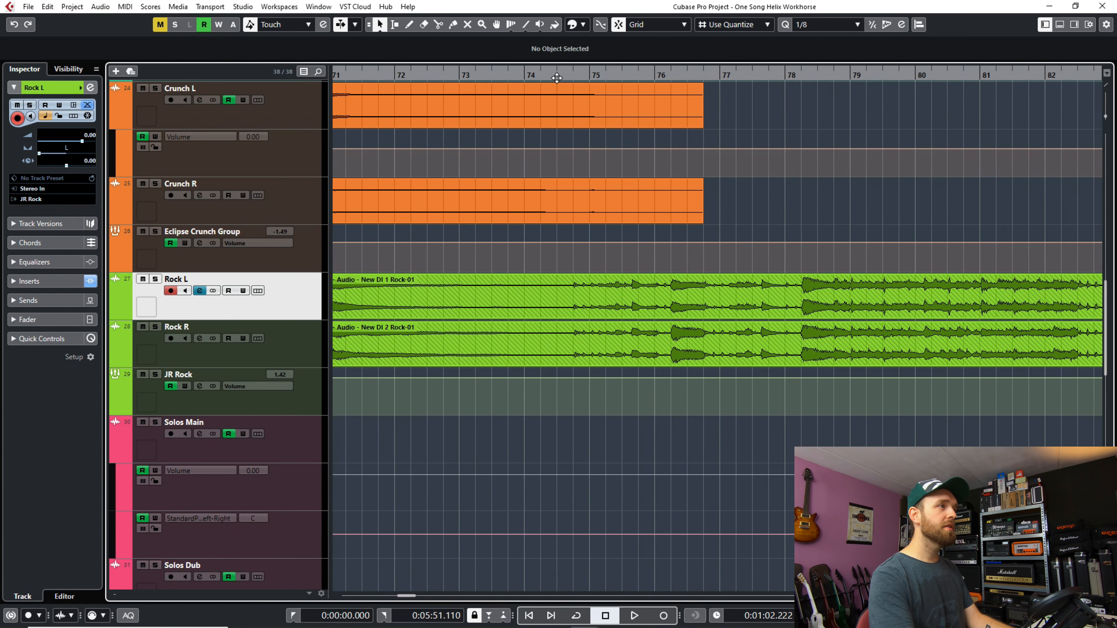
pyautogui.click(573, 75)
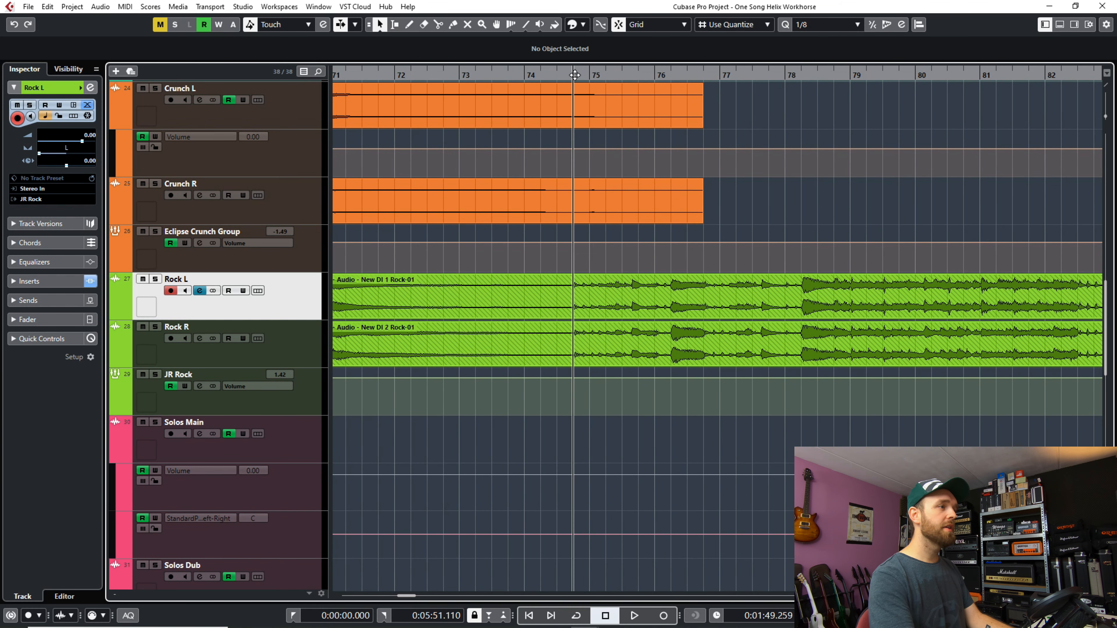
pyautogui.click(155, 374)
pyautogui.press('space')
pyautogui.press('Down')
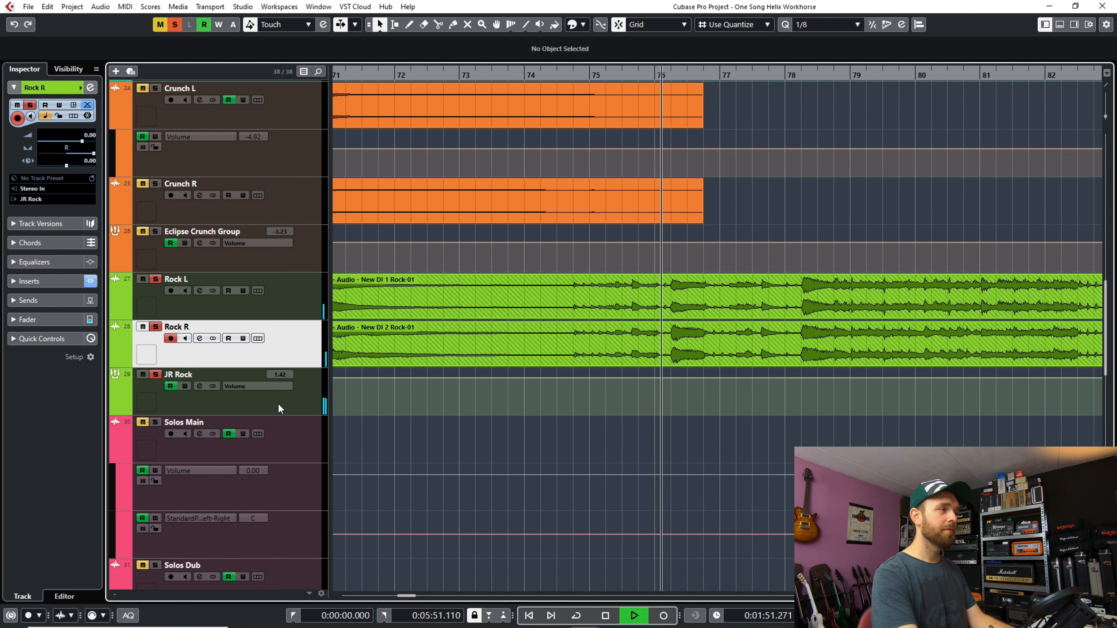
pyautogui.press('space')
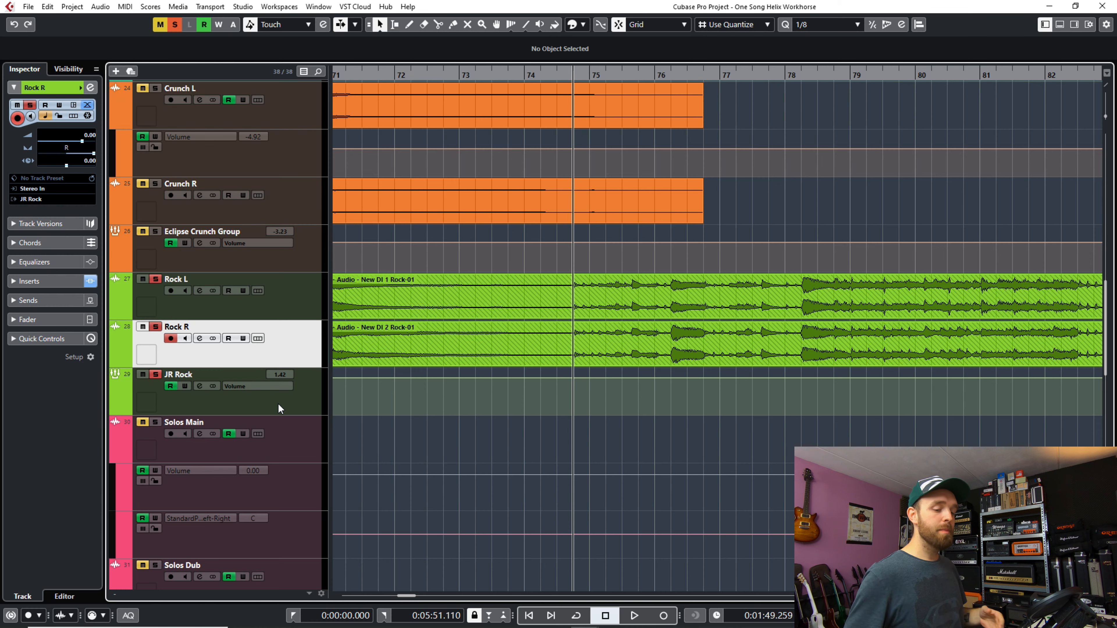
# Import OH 412 OVSZ V30M High Gain from the 4x12 Oversized V30 folder into impulse slot 5 of Rock L's Helix Native
pyautogui.click(259, 313)
pyautogui.click(199, 290)
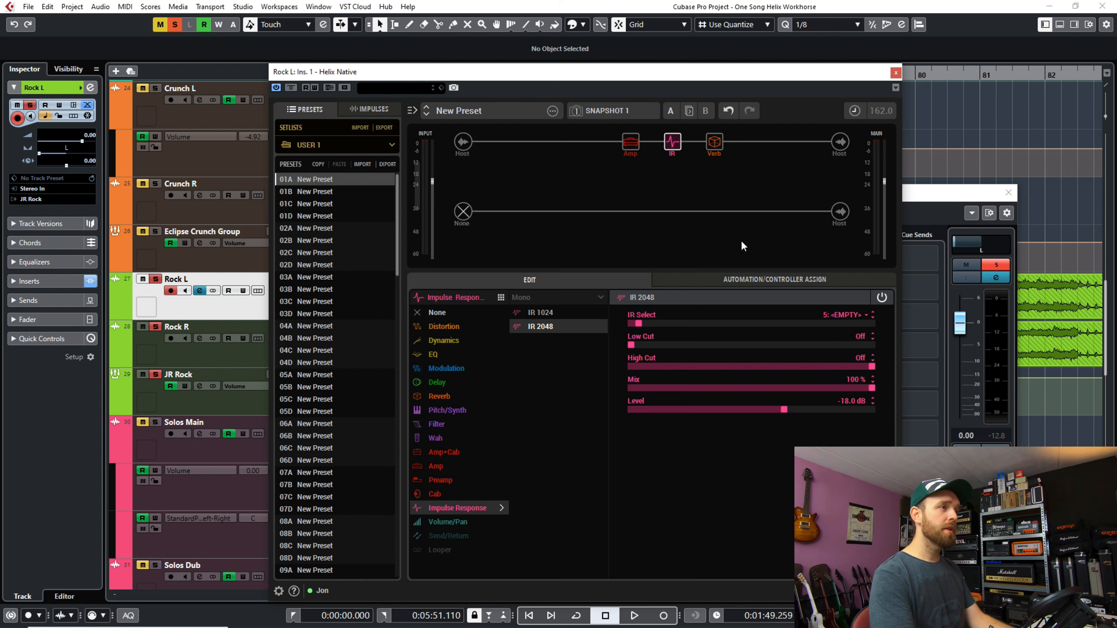
pyautogui.click(388, 113)
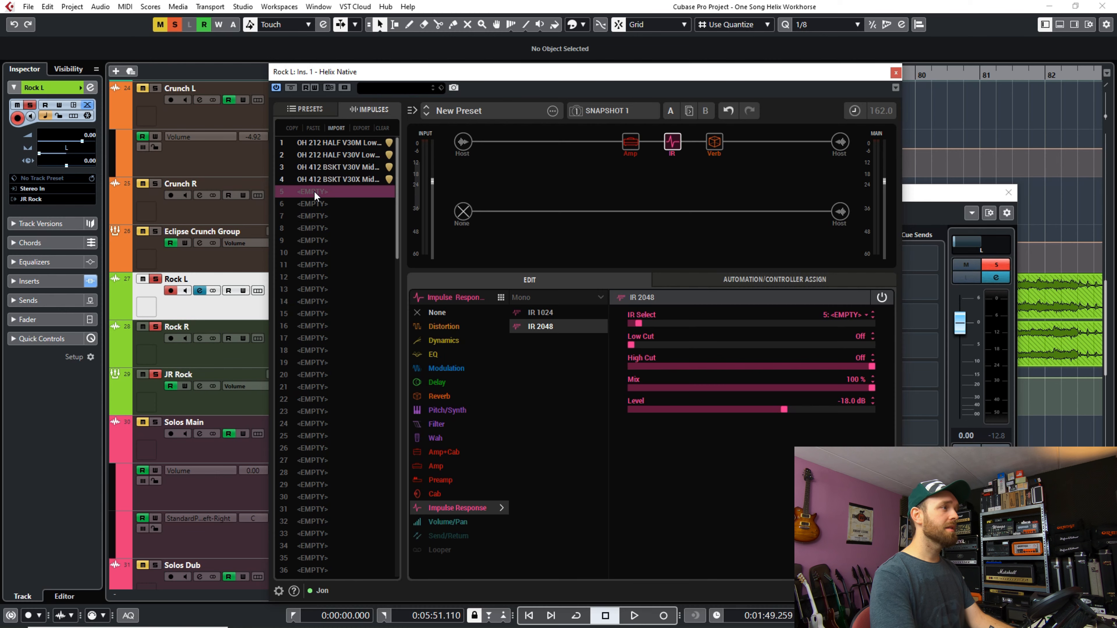
pyautogui.click(337, 128)
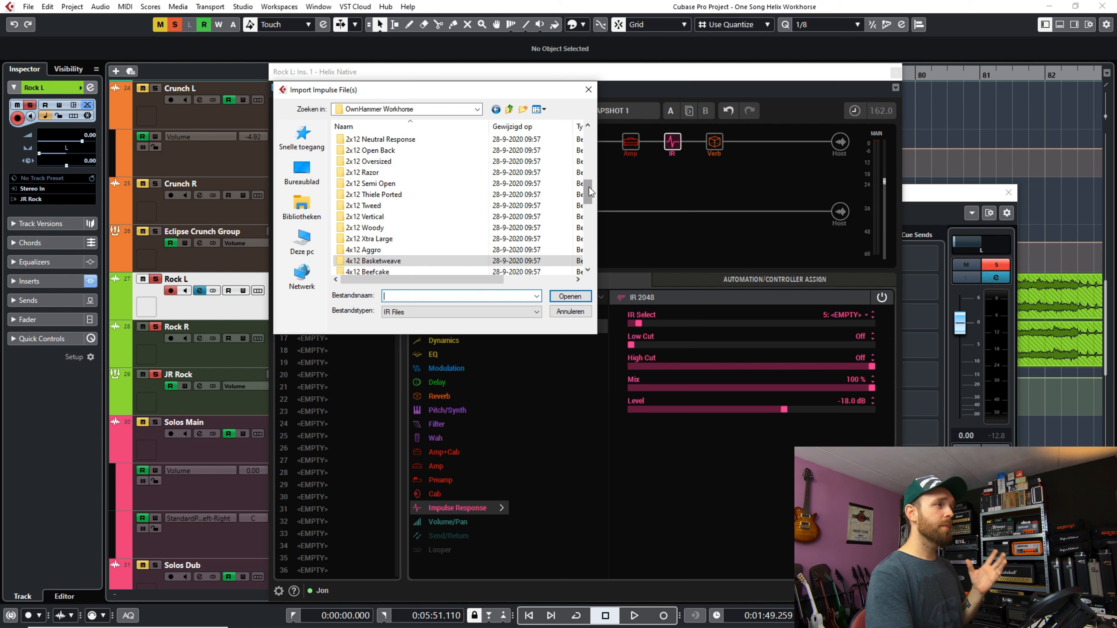
pyautogui.moveTo(590, 188); pyautogui.dragTo(589, 198)
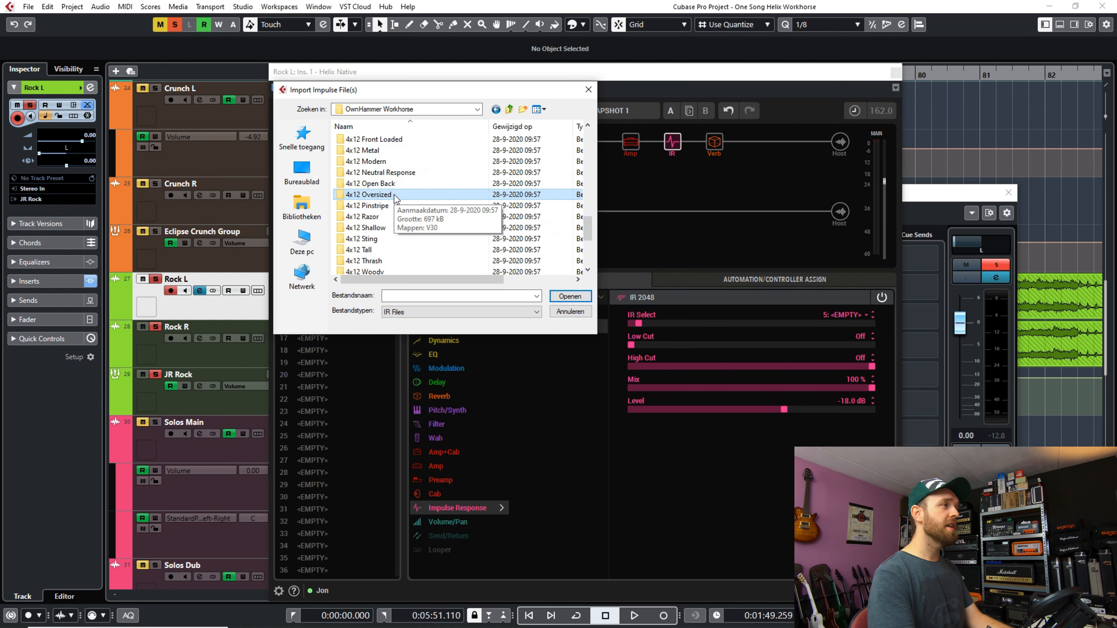
pyautogui.doubleClick(395, 196)
pyautogui.doubleClick(352, 139)
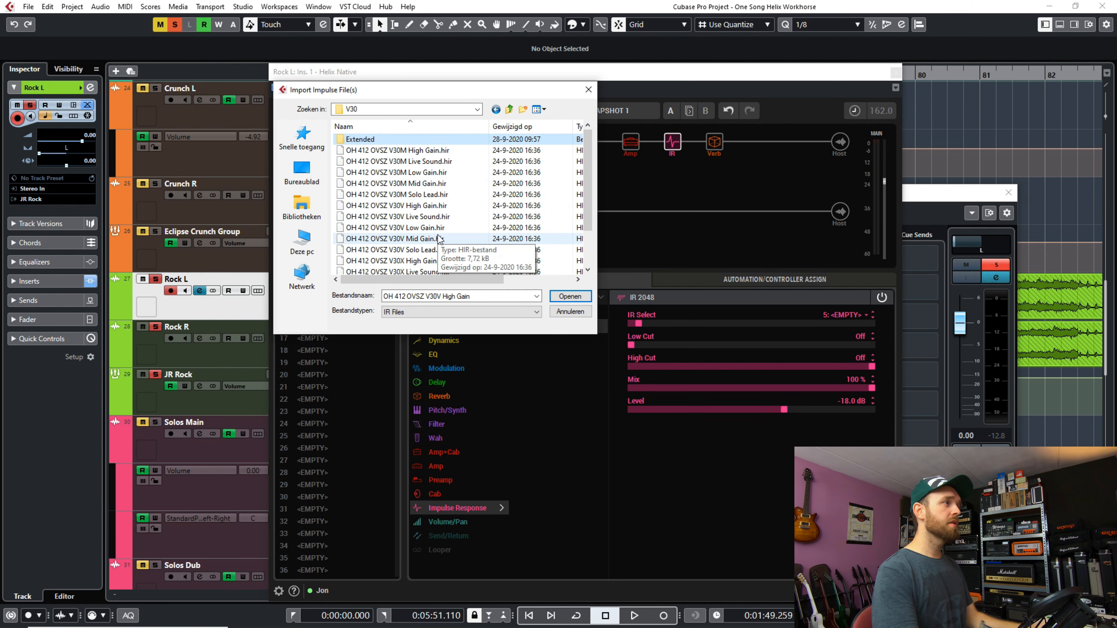
pyautogui.click(418, 152)
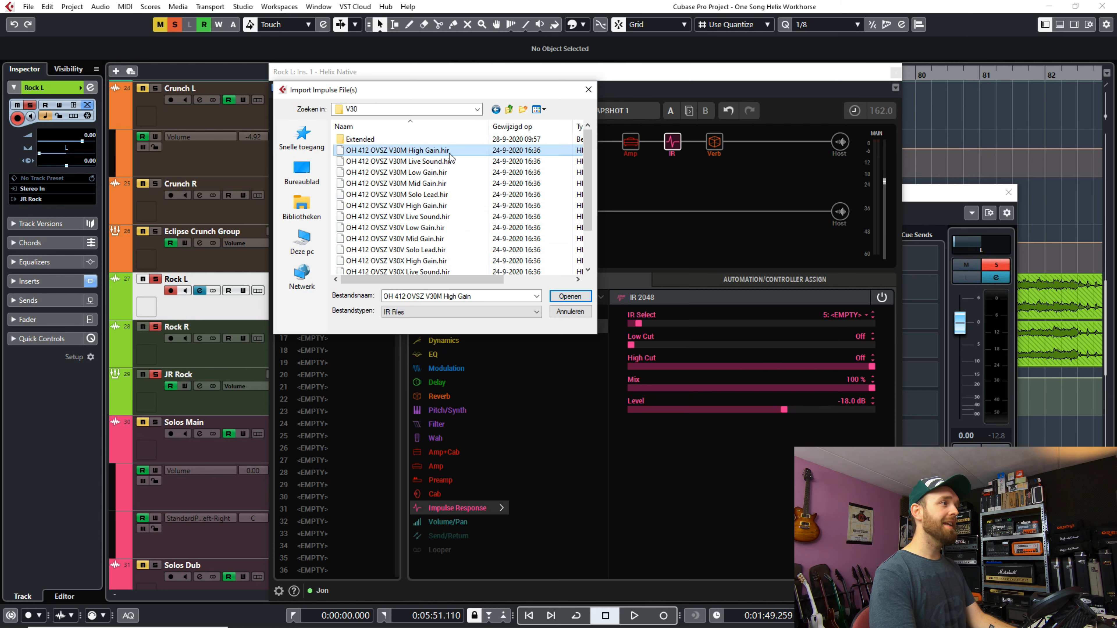
pyautogui.click(576, 299)
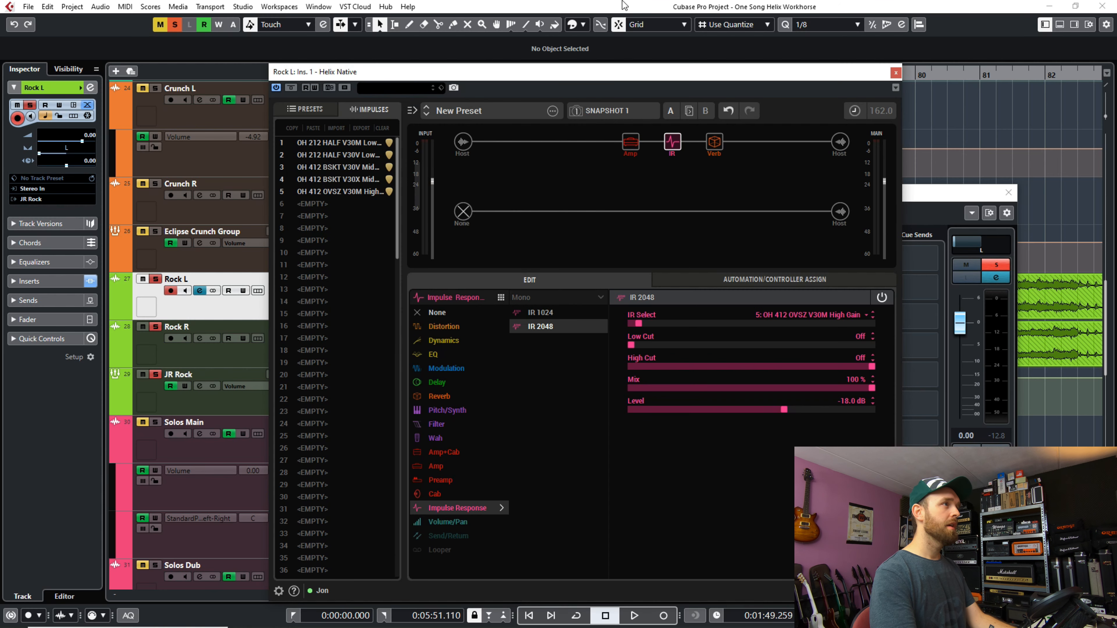
# Unsolo the JR Rock group and play the rock tracks in the full mix
pyautogui.click(156, 374)
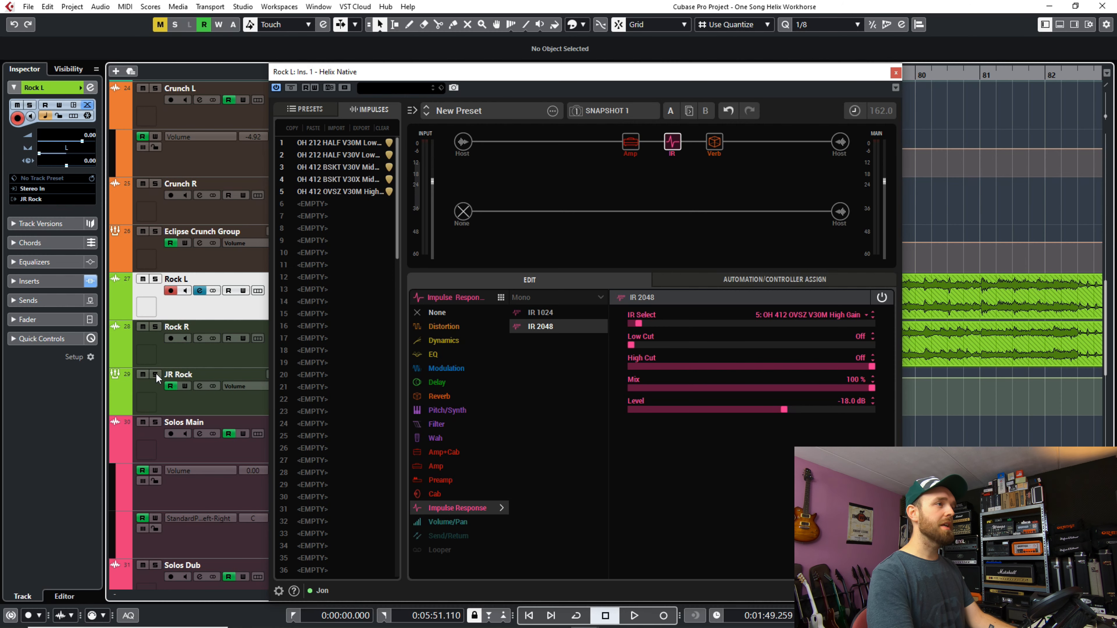
pyautogui.press('space')
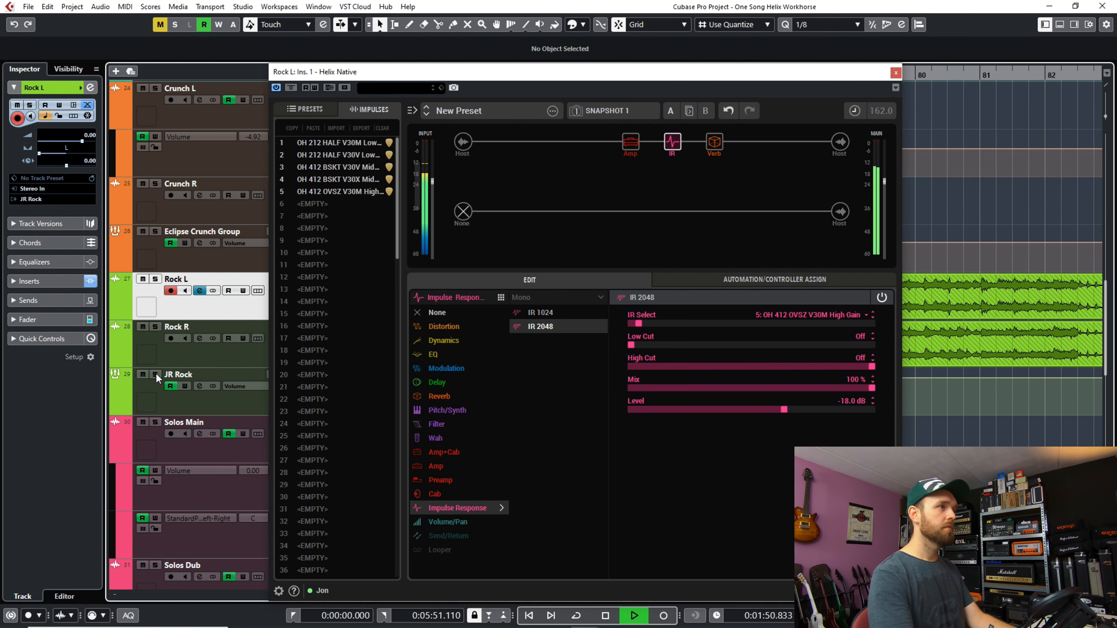